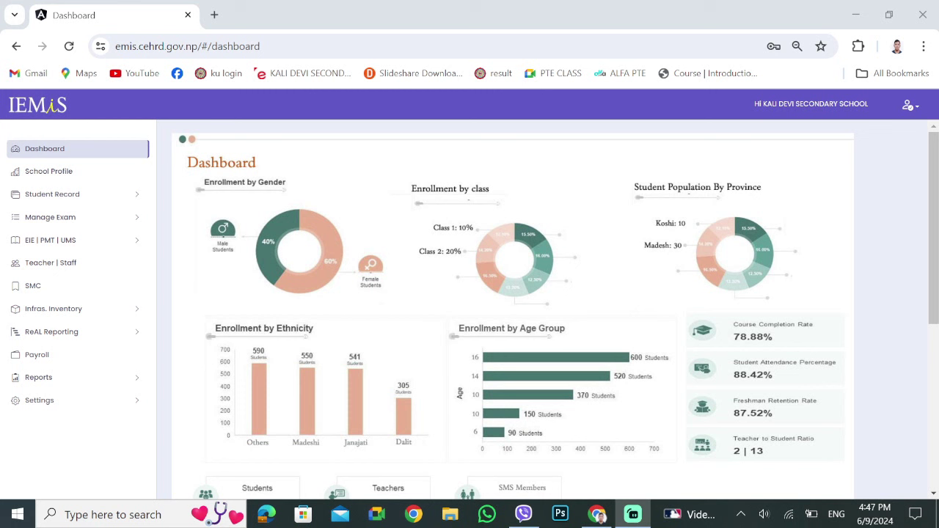
# - Open the school profile, accept its declaration, and review the Basic Profile, ECED Information, and Management & Others sections
pyautogui.click(48, 171)
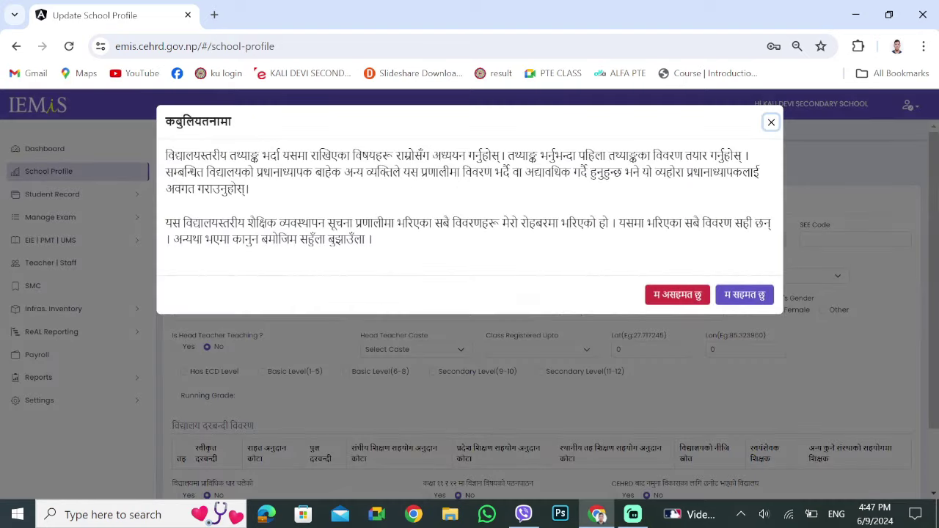
pyautogui.click(743, 294)
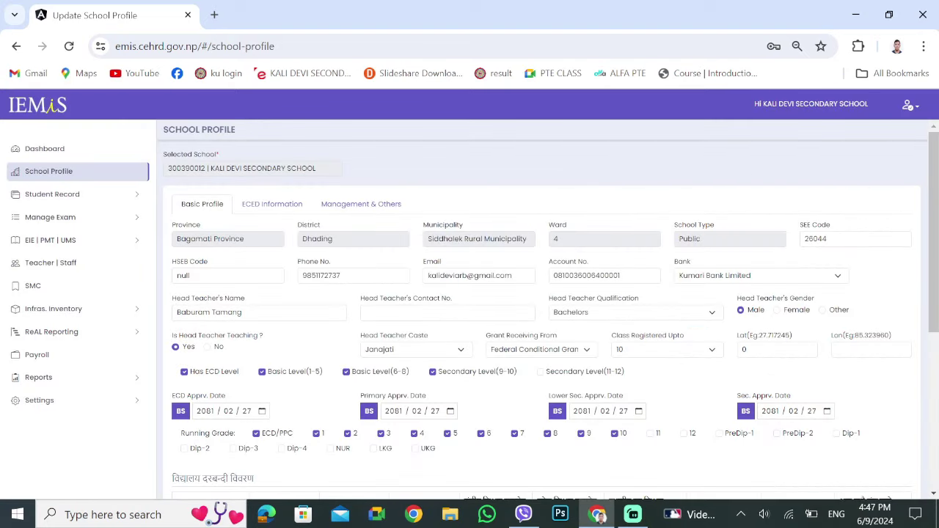
pyautogui.scroll(-4, 375, 295)
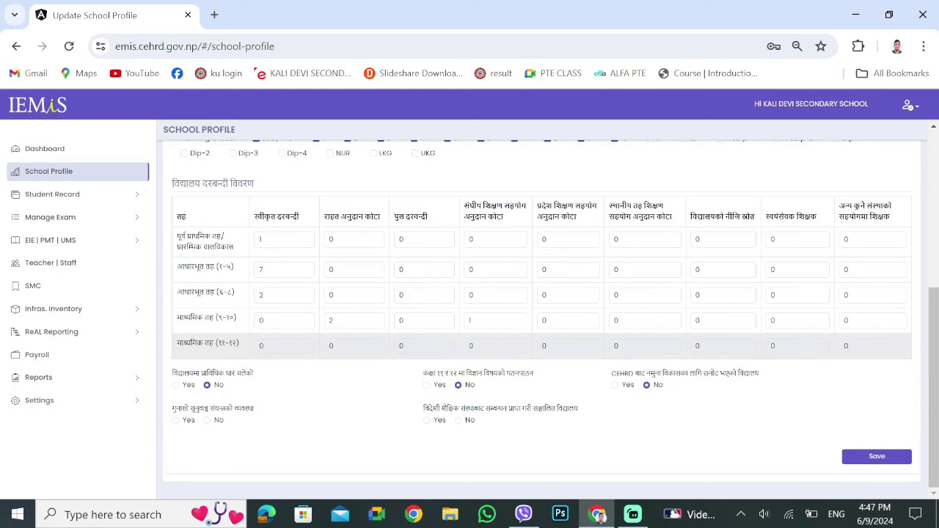
pyautogui.scroll(5, 541, 315)
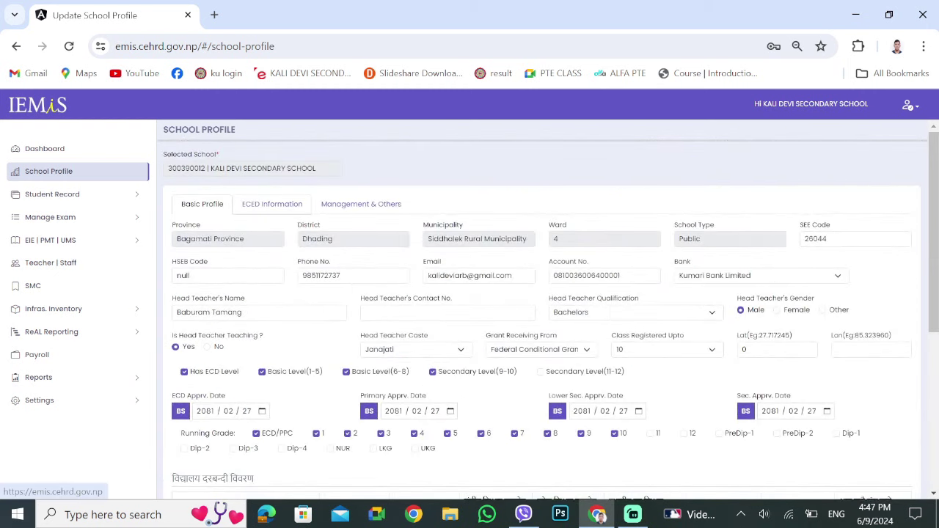
pyautogui.click(271, 204)
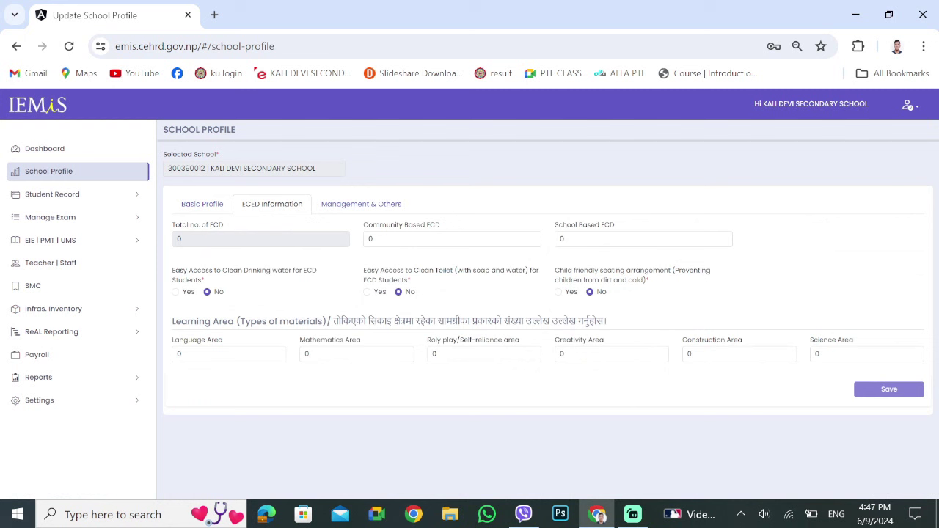
pyautogui.click(361, 204)
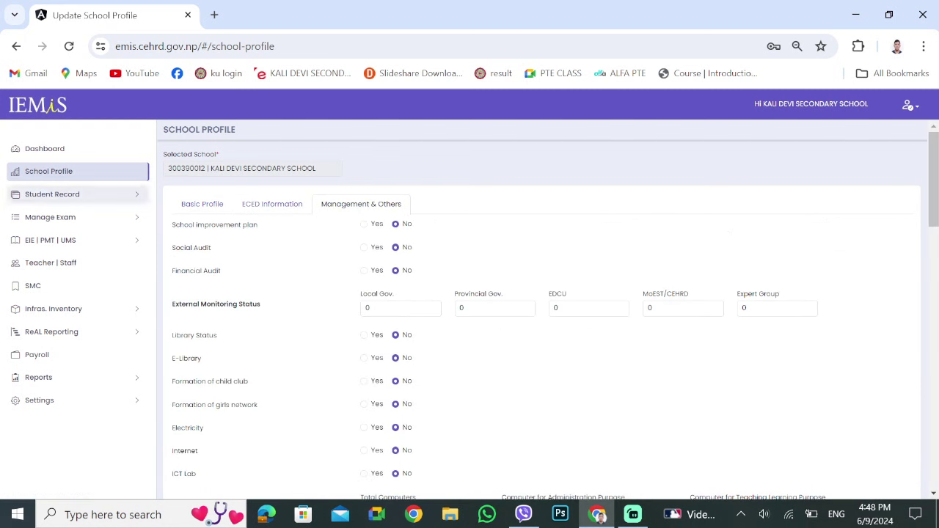
pyautogui.click(77, 217)
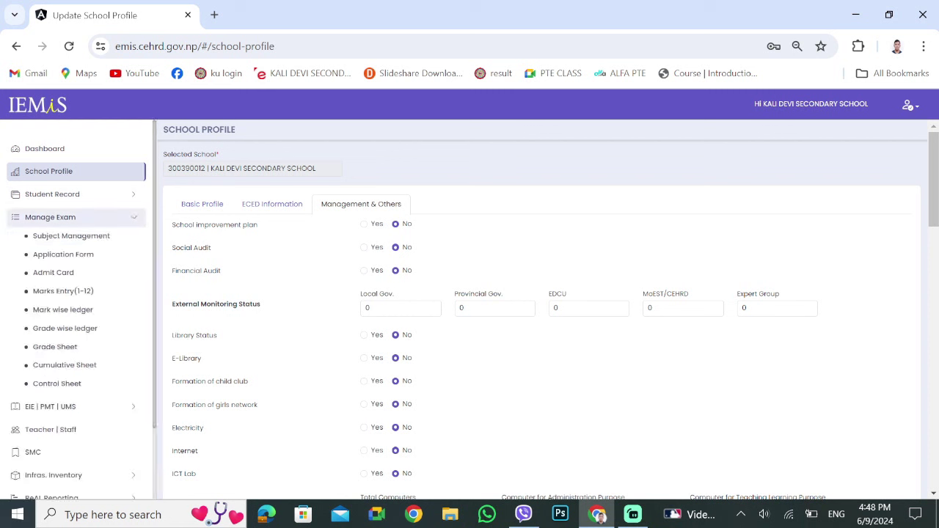
pyautogui.click(77, 217)
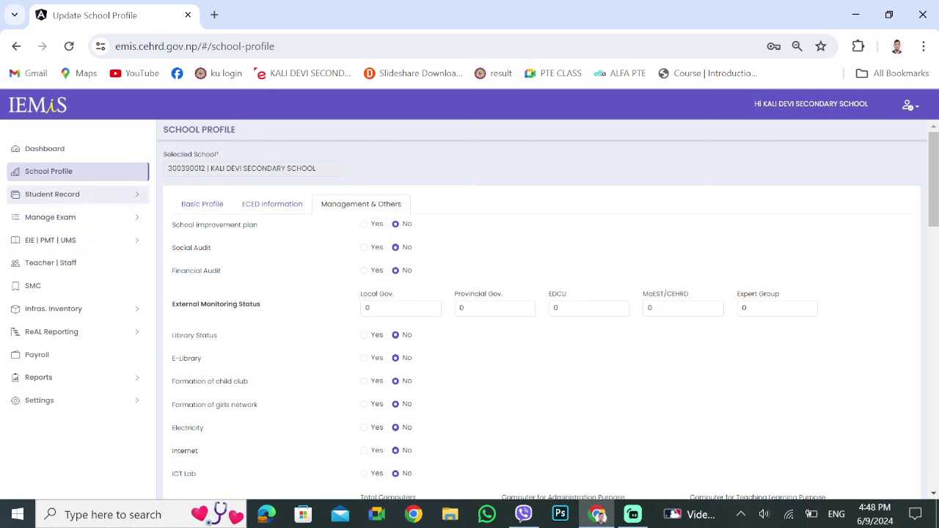
# - Load the student scholarship records for year 2080 and class ECD/PPC, and review the scholarship categories and attendance days
pyautogui.click(52, 193)
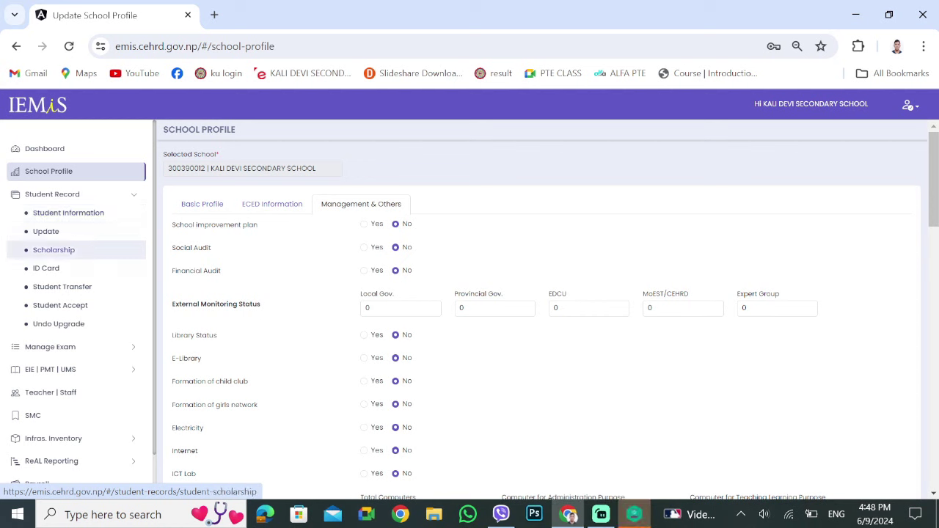
pyautogui.click(394, 363)
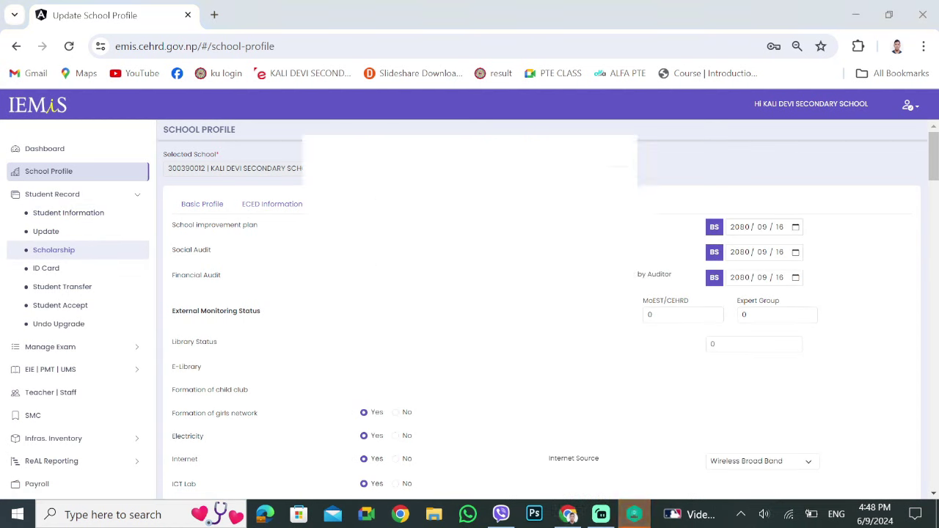
pyautogui.click(54, 249)
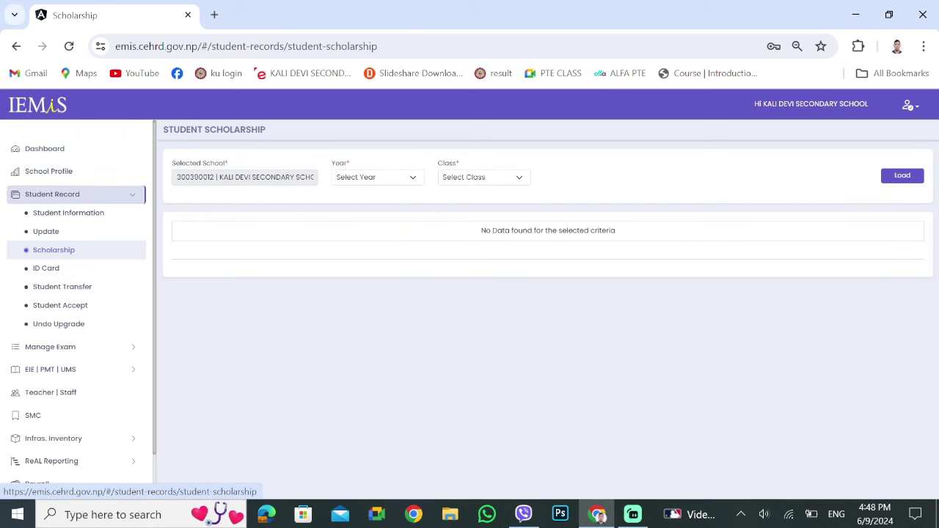
pyautogui.click(377, 176)
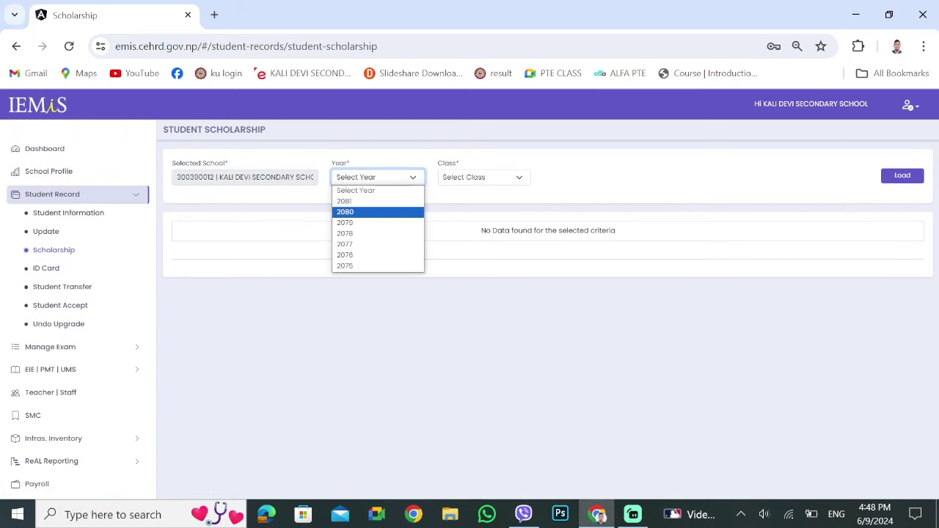
pyautogui.click(377, 212)
pyautogui.click(484, 176)
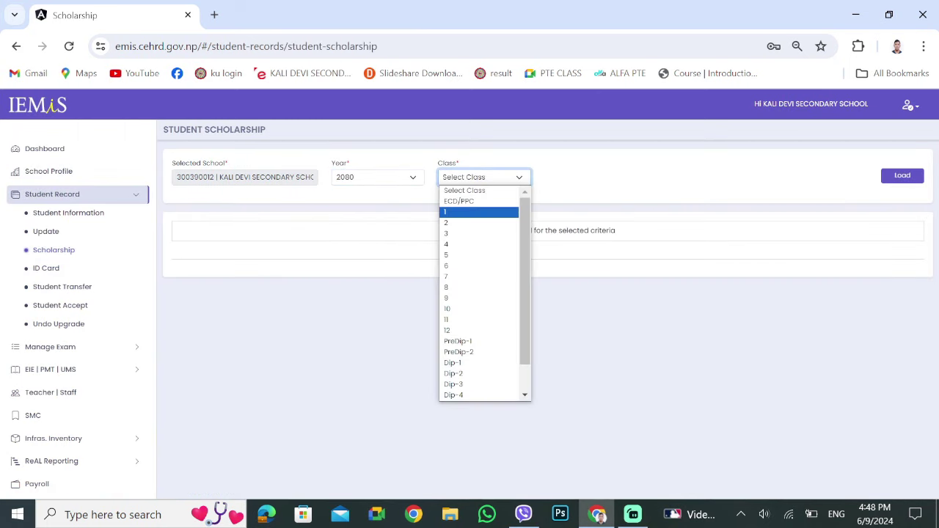
pyautogui.click(473, 201)
pyautogui.click(902, 175)
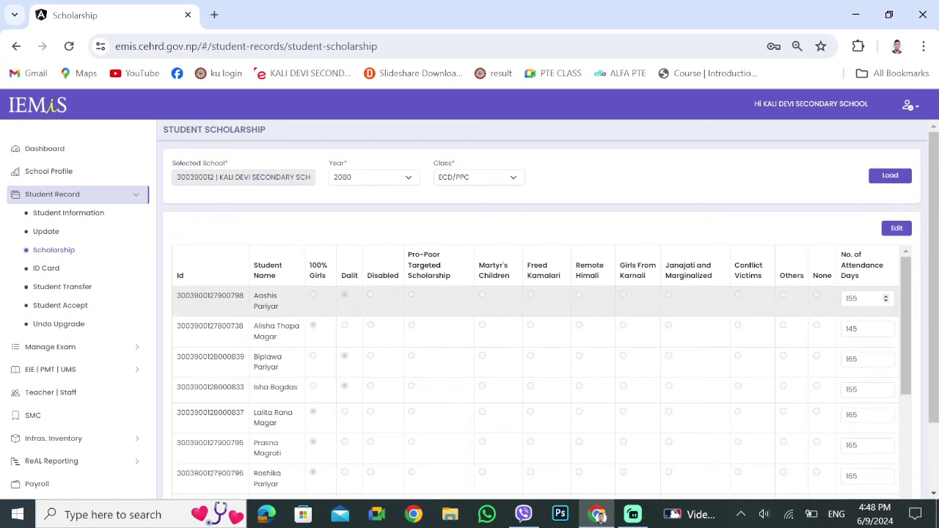
pyautogui.scroll(-5, 867, 300)
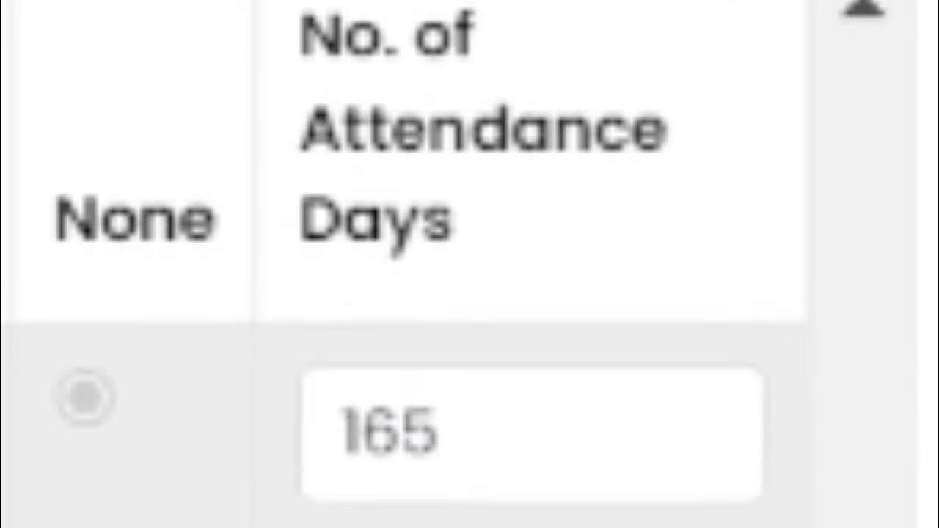
pyautogui.scroll(5, 528, 294)
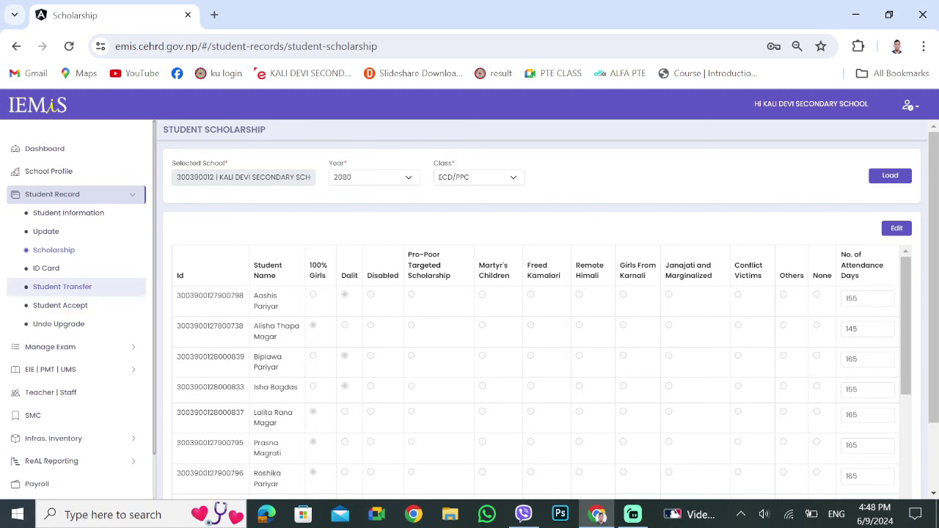
# - Load the class ECD/PPC students on the student upgrade page and look through the list
pyautogui.click(45, 231)
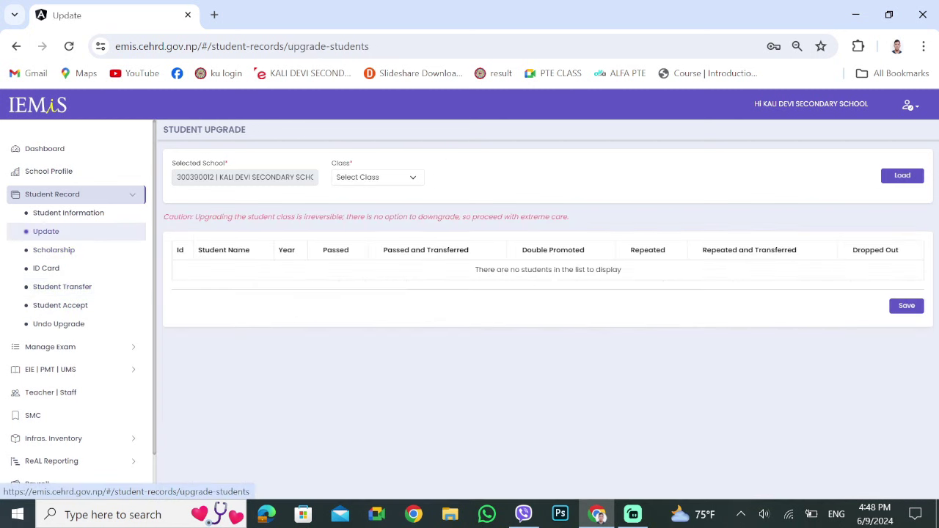
pyautogui.click(376, 177)
pyautogui.click(371, 201)
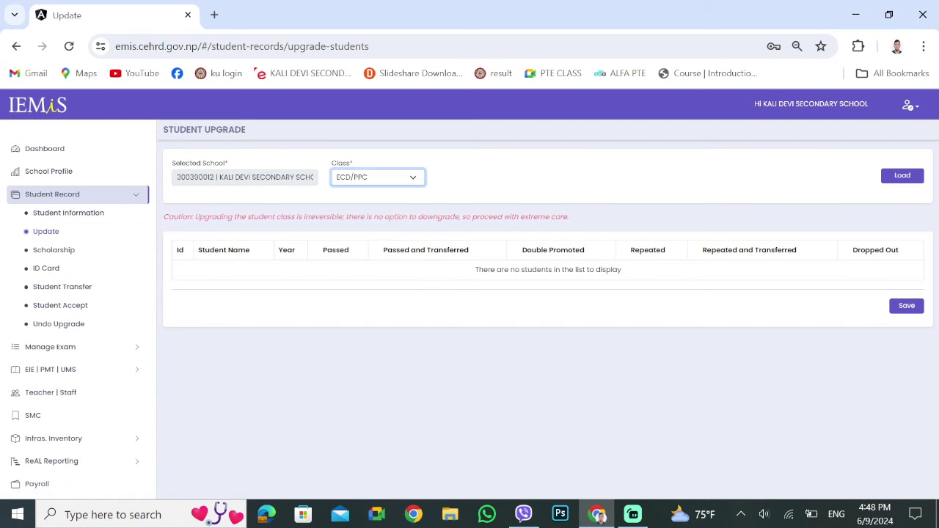
pyautogui.click(902, 175)
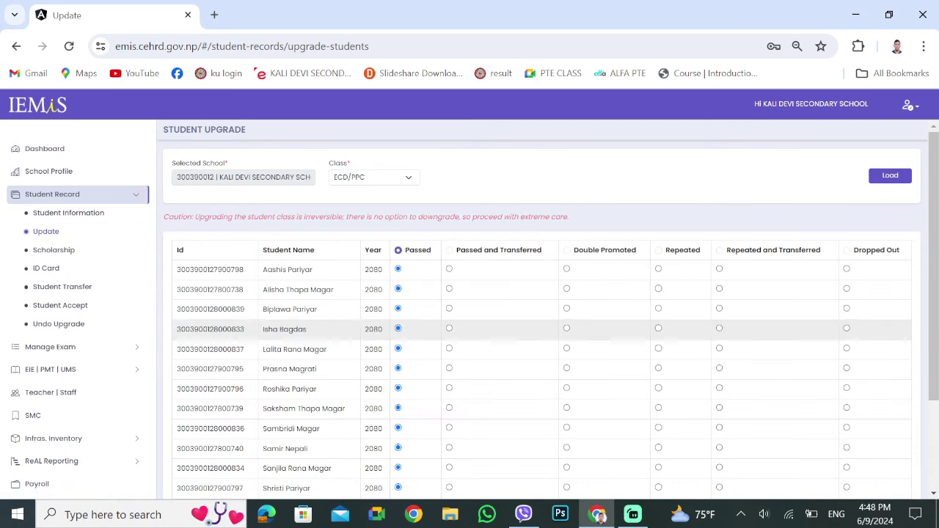
pyautogui.scroll(-3, 542, 316)
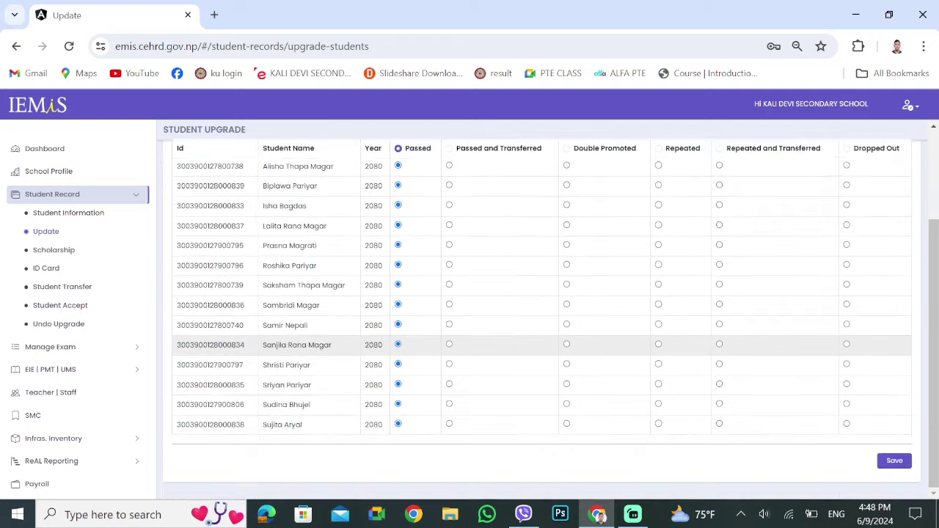
pyautogui.scroll(3, 542, 316)
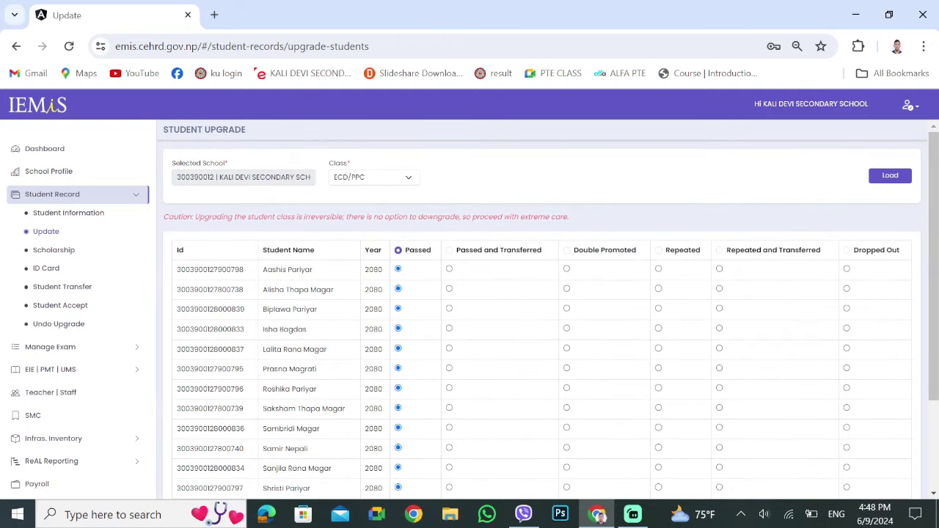
# - Switch all listed ECD/PPC students to Passed and Transferred, and set them all back to Passed
pyautogui.click(398, 250)
pyautogui.press('Right')
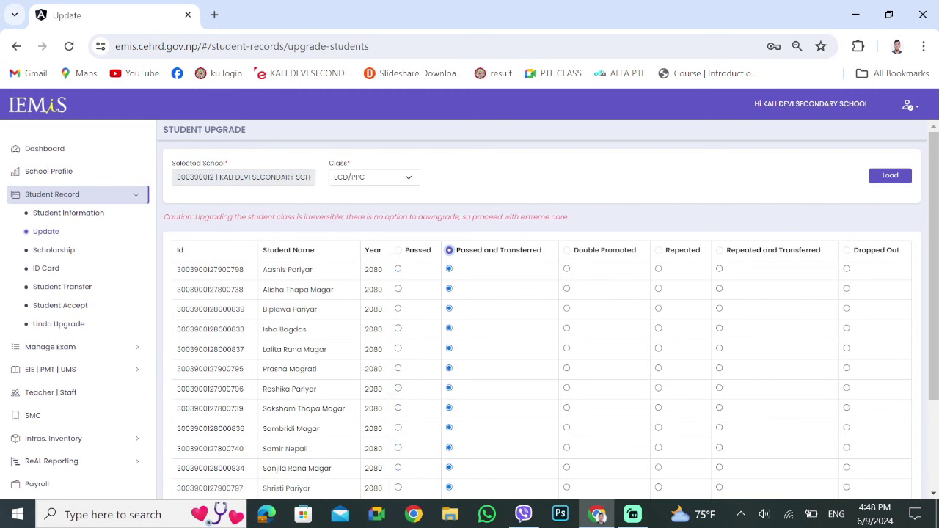
pyautogui.press('Left')
pyautogui.press('Tab')
pyautogui.press('Tab')
pyautogui.press('Tab')
pyautogui.press('Tab')
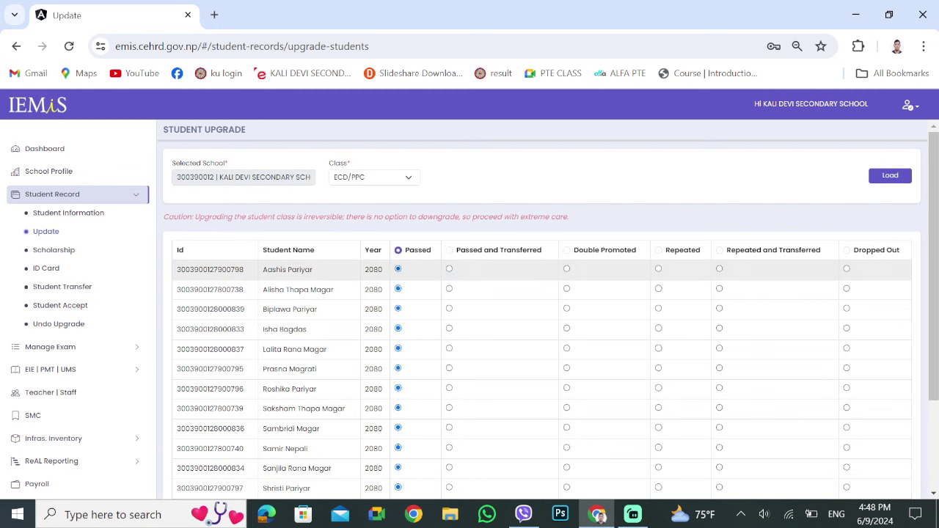
# - Mark the first student as Repeated and Transferred, and reset the whole class to Passed
pyautogui.scroll(-2, 398, 408)
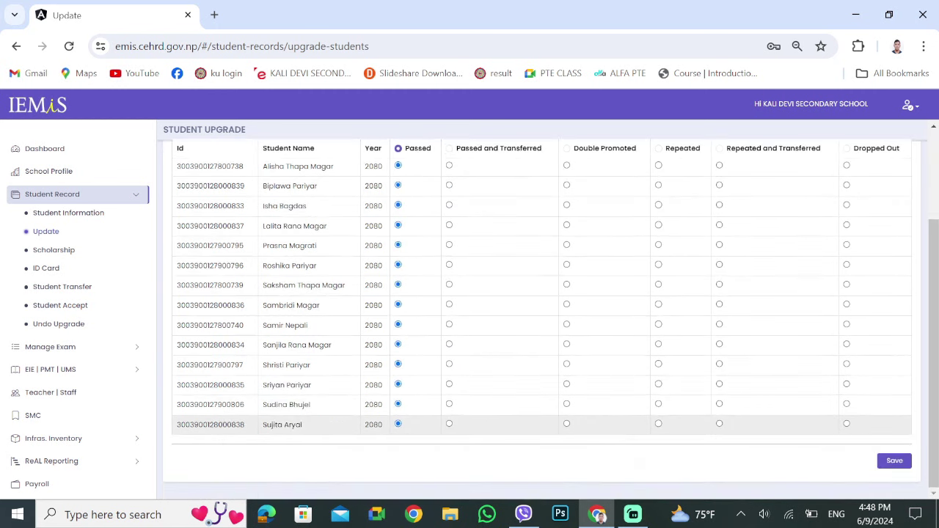
pyautogui.scroll(3, 542, 315)
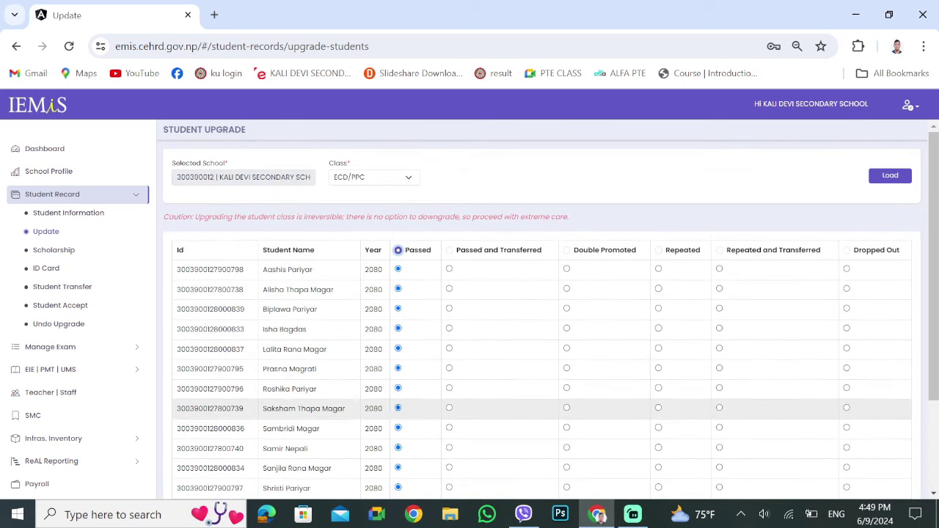
pyautogui.scroll(-3, 543, 315)
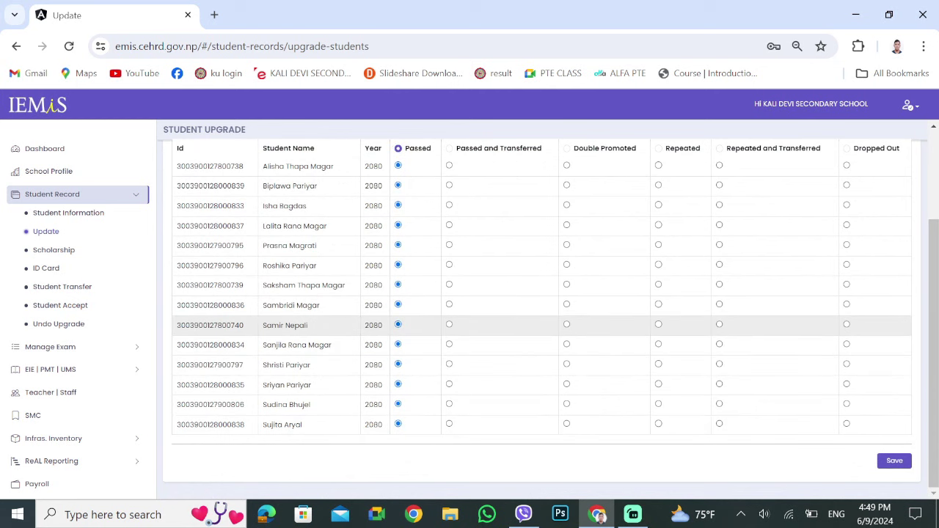
pyautogui.scroll(1, 543, 305)
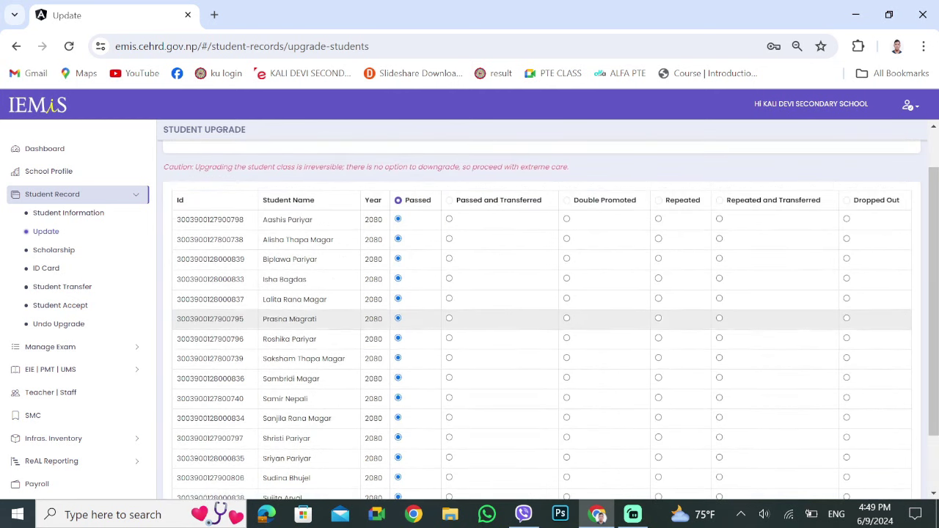
pyautogui.click(719, 218)
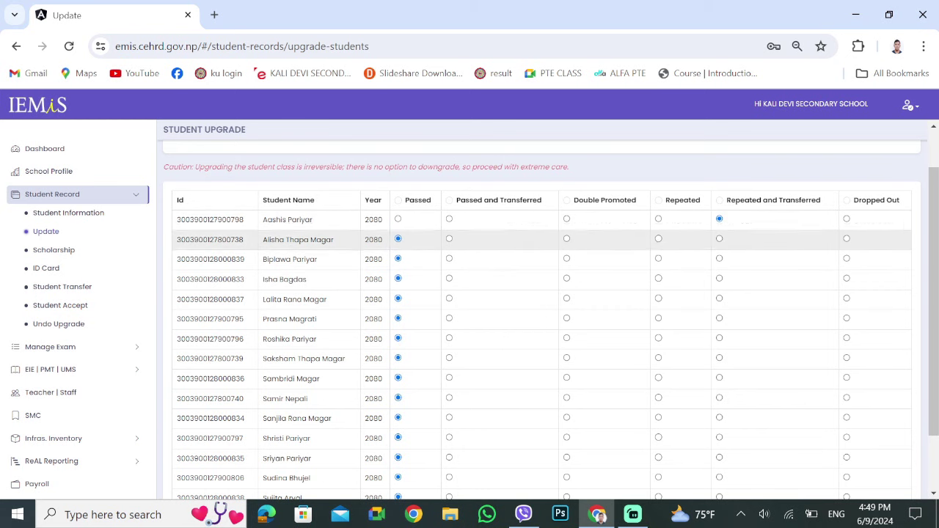
pyautogui.scroll(1, 542, 319)
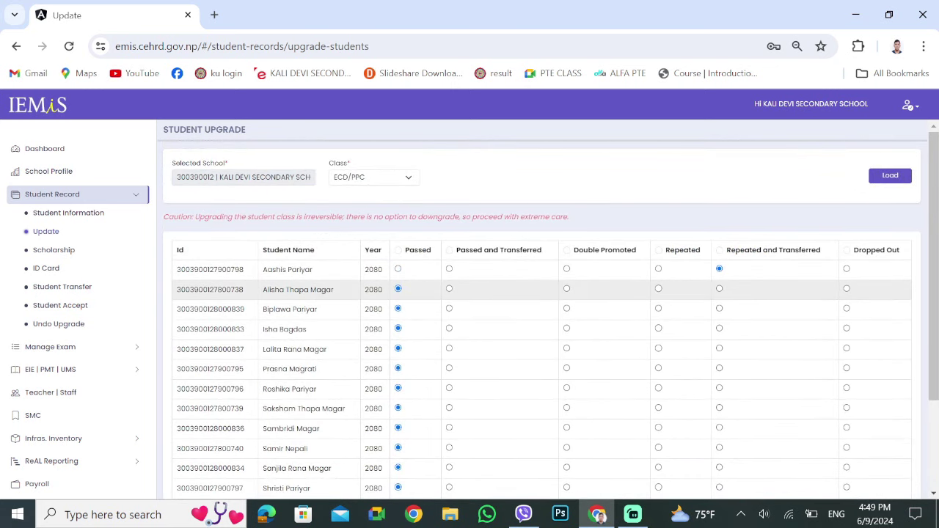
pyautogui.scroll(-1, 542, 294)
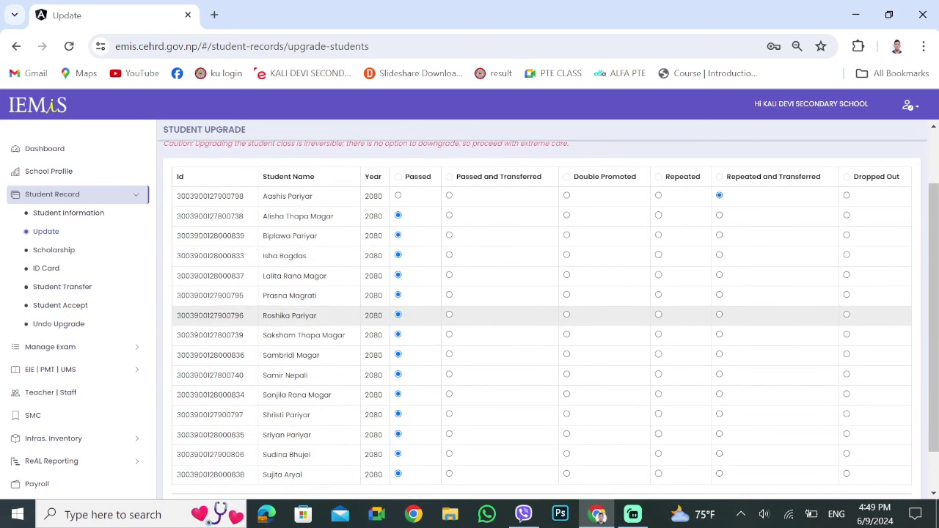
pyautogui.scroll(1, 541, 236)
pyautogui.click(397, 251)
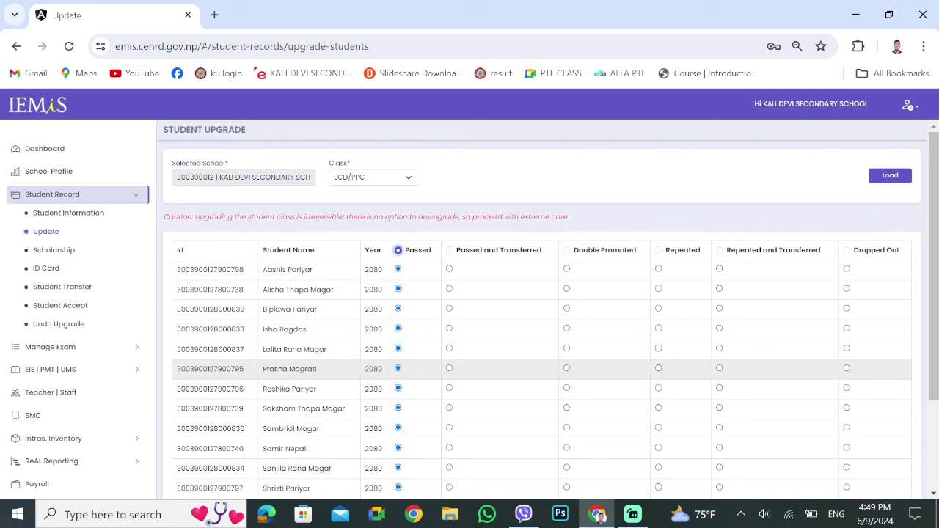
# - Mark the sixth student as Repeated, return that student to Passed, and look over the list
pyautogui.click(658, 368)
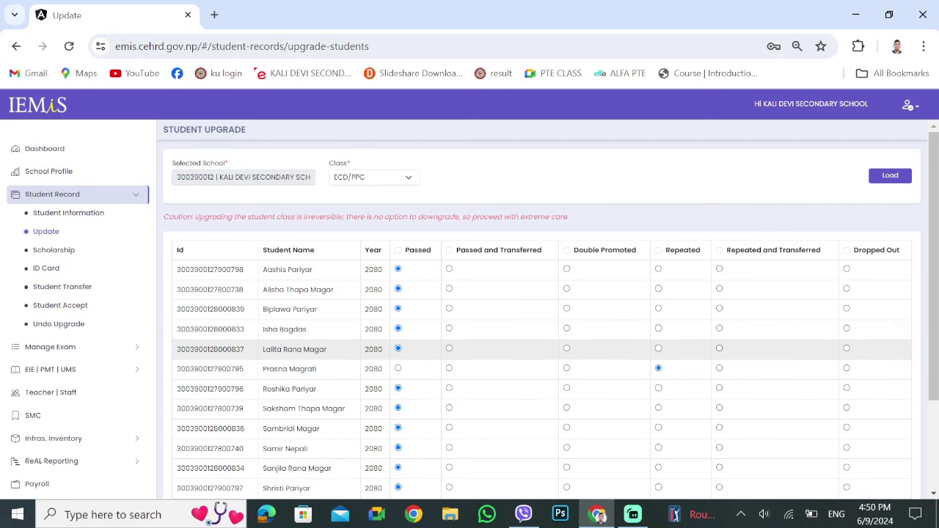
pyautogui.click(398, 368)
pyautogui.scroll(-2, 398, 369)
pyautogui.scroll(2, 398, 368)
pyautogui.scroll(-2, 397, 374)
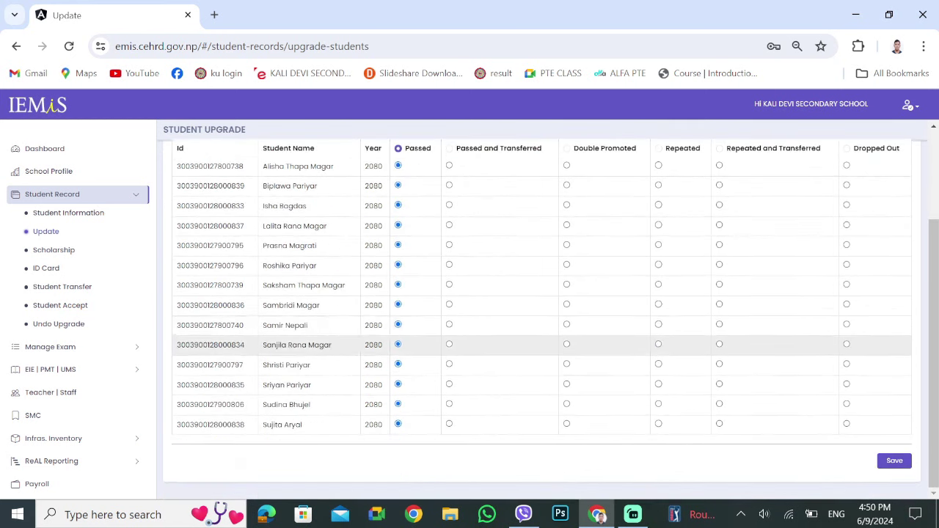
pyautogui.scroll(3, 514, 329)
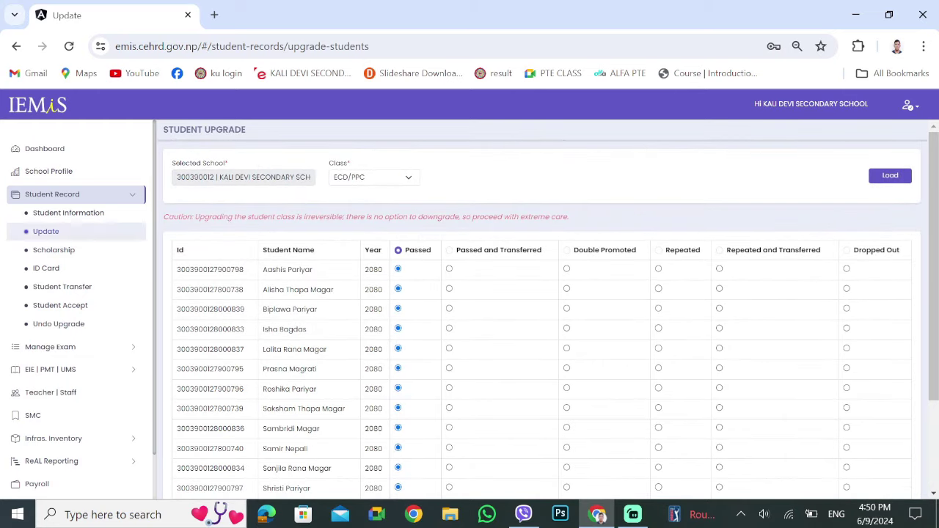
# - Load the class 1 students on the student upgrade page
pyautogui.click(373, 176)
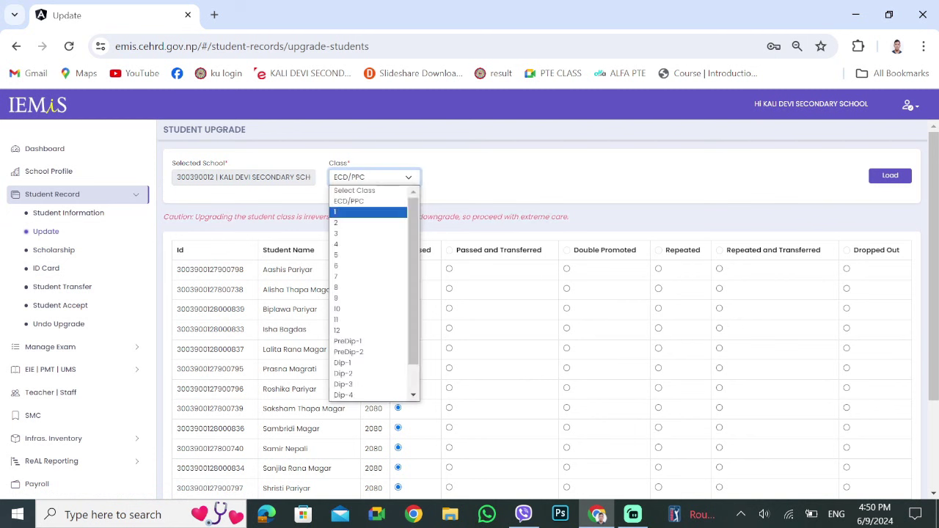
pyautogui.click(373, 212)
pyautogui.click(890, 176)
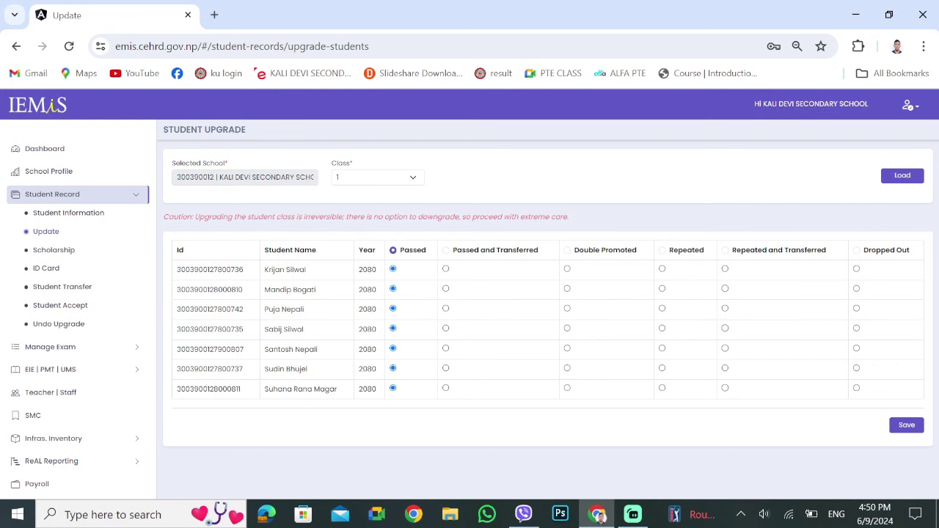
# - Load the 2080 scholarship records for class 1 and look through the list
pyautogui.click(54, 249)
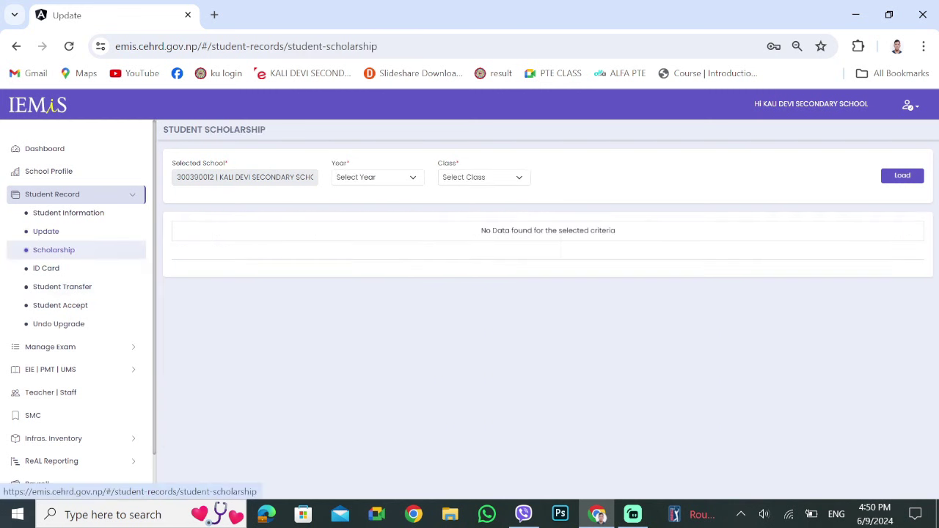
pyautogui.click(375, 177)
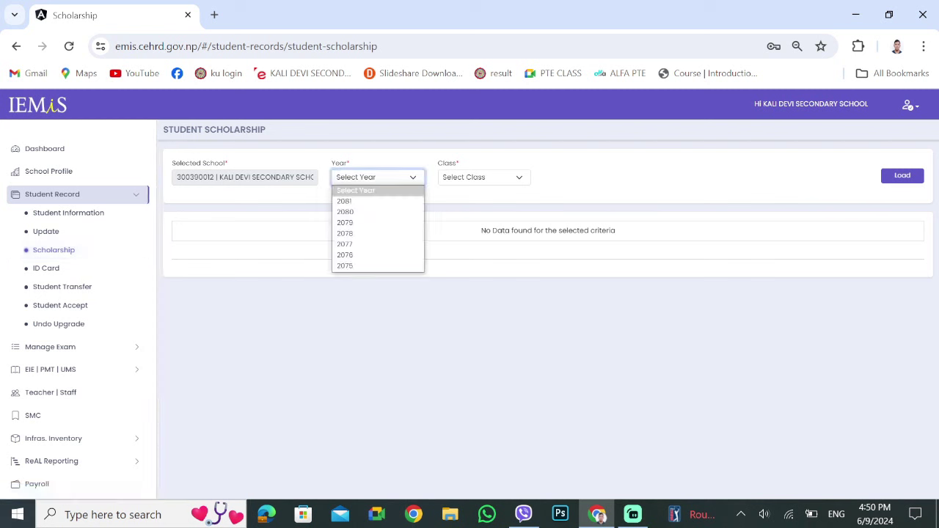
pyautogui.click(376, 213)
pyautogui.click(483, 177)
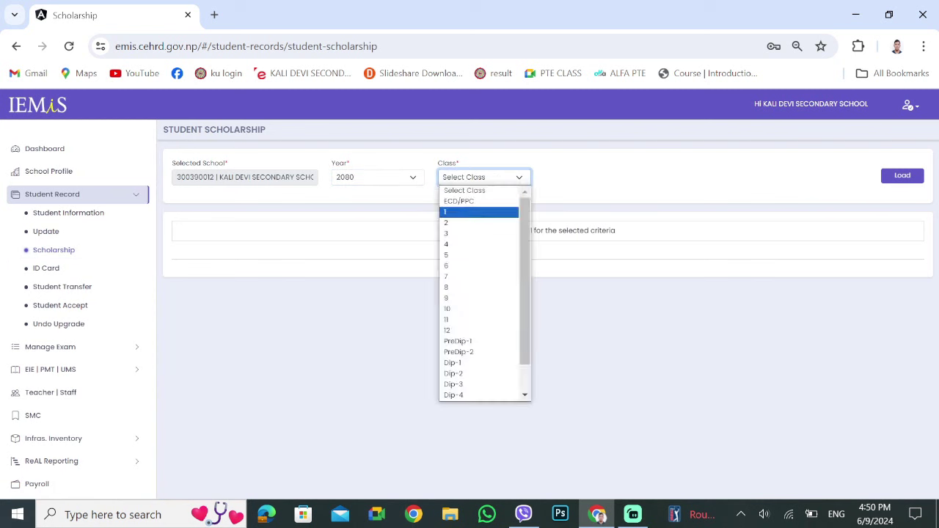
pyautogui.click(480, 213)
pyautogui.click(902, 175)
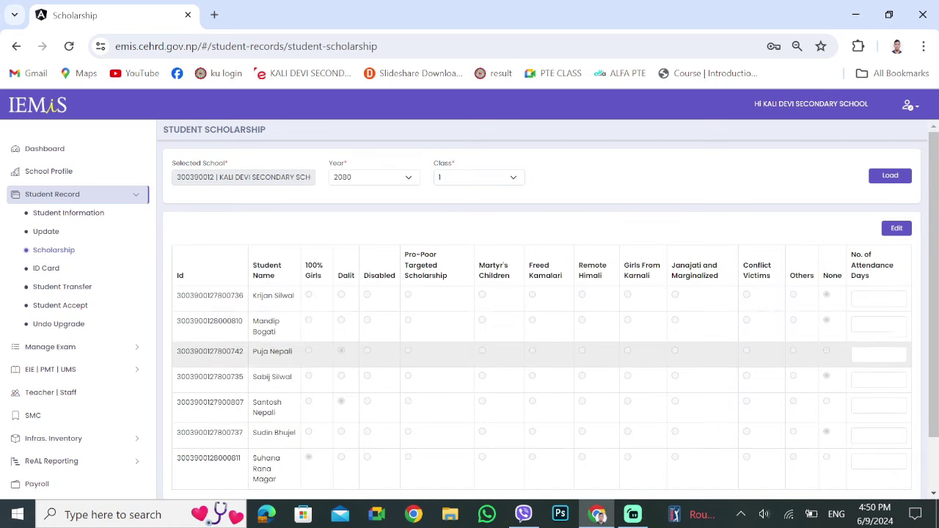
pyautogui.scroll(-1, 407, 312)
pyautogui.scroll(1, 408, 315)
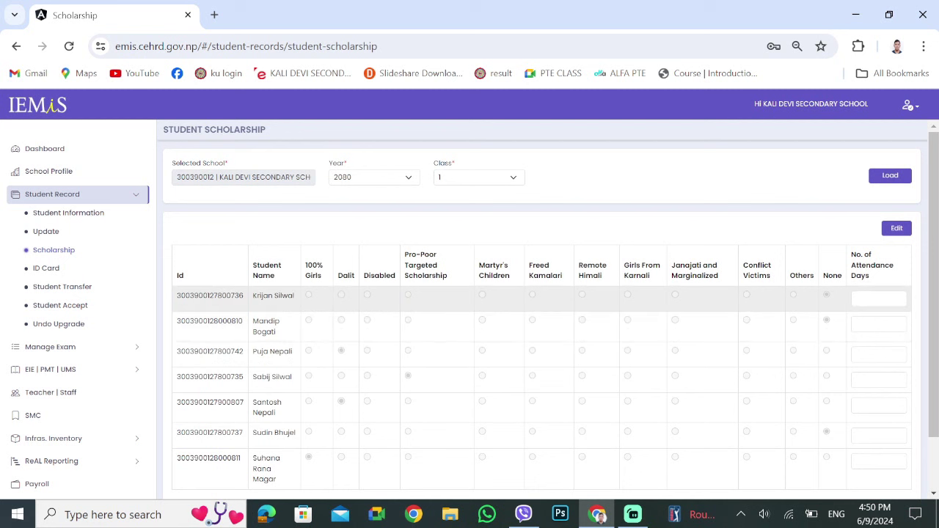
# - Go through the No. of Attendance Days fields of the class 1 students from the first row to the last
pyautogui.click(878, 299)
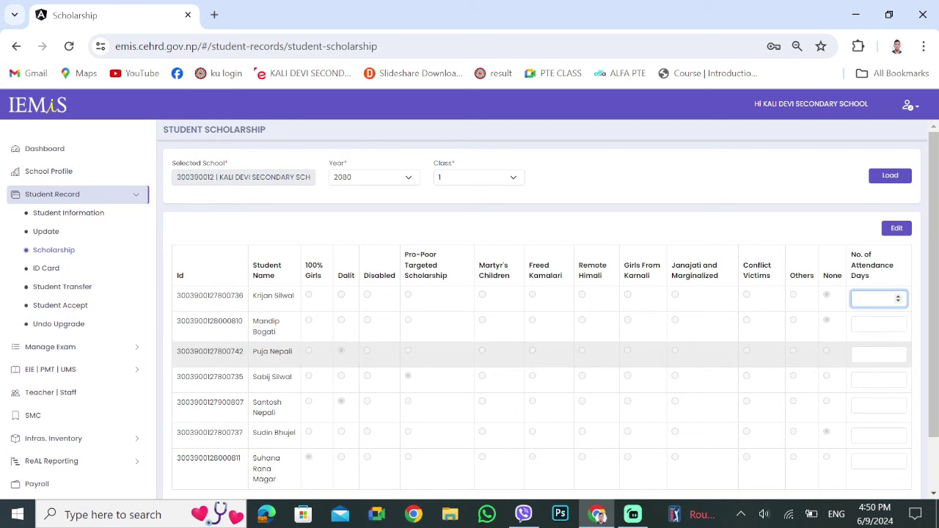
pyautogui.scroll(-1, 542, 335)
pyautogui.scroll(1, 541, 308)
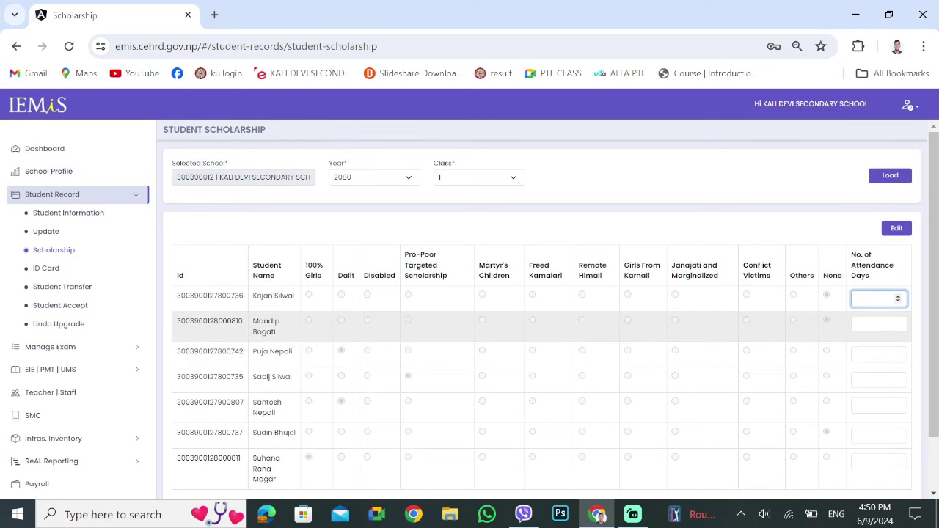
pyautogui.scroll(-1, 541, 308)
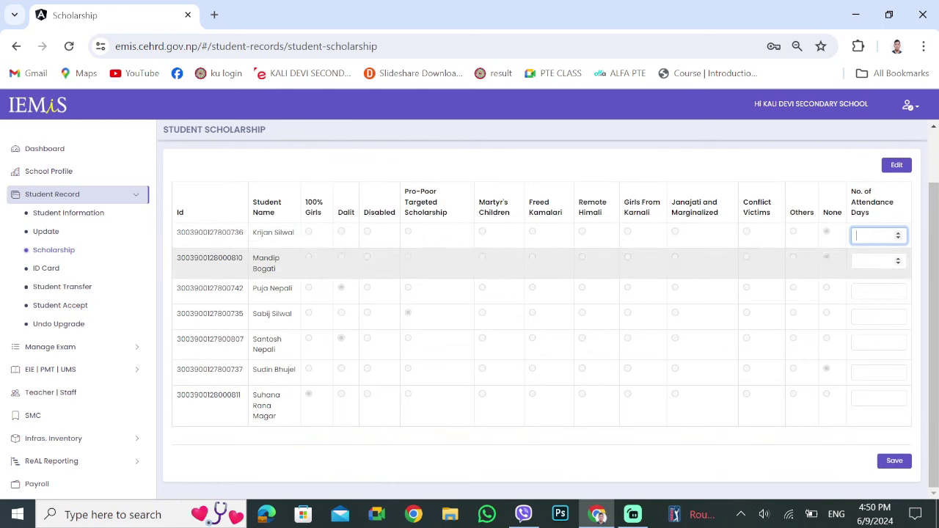
pyautogui.click(877, 261)
pyautogui.click(877, 292)
pyautogui.click(877, 316)
pyautogui.click(877, 235)
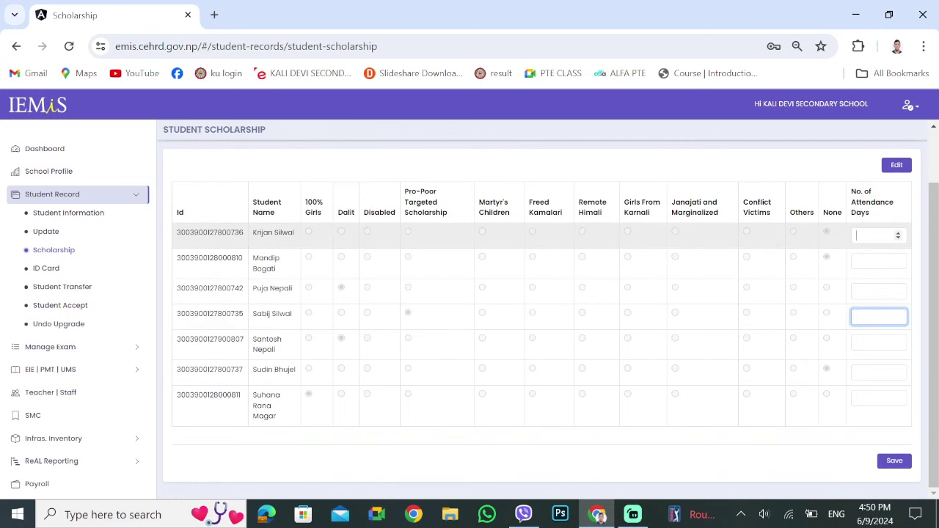
pyautogui.scroll(1, 541, 360)
pyautogui.scroll(-1, 541, 316)
pyautogui.click(878, 261)
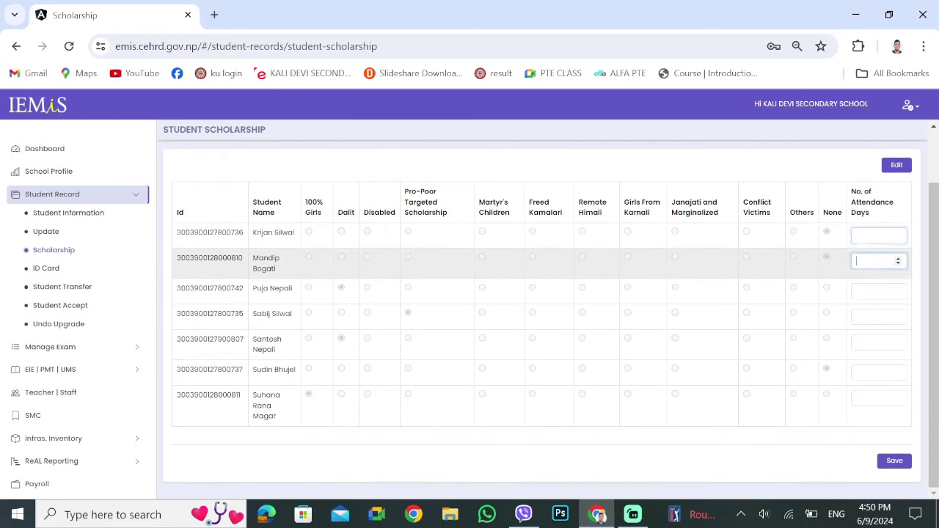
pyautogui.click(877, 291)
pyautogui.click(877, 316)
pyautogui.click(877, 342)
pyautogui.click(877, 372)
pyautogui.click(877, 398)
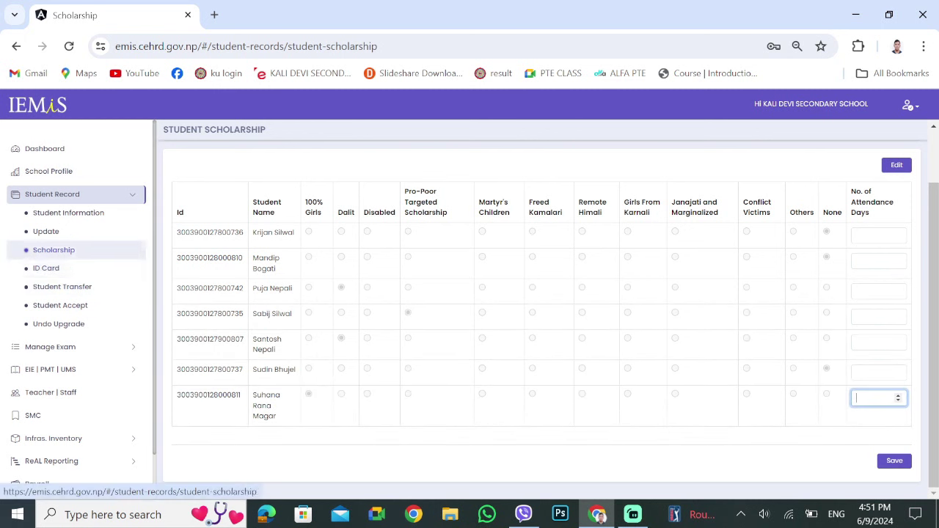
# - Visit the Student Transfer page, and load the 2081 ECD/PPC records on the Student Information page
pyautogui.click(62, 286)
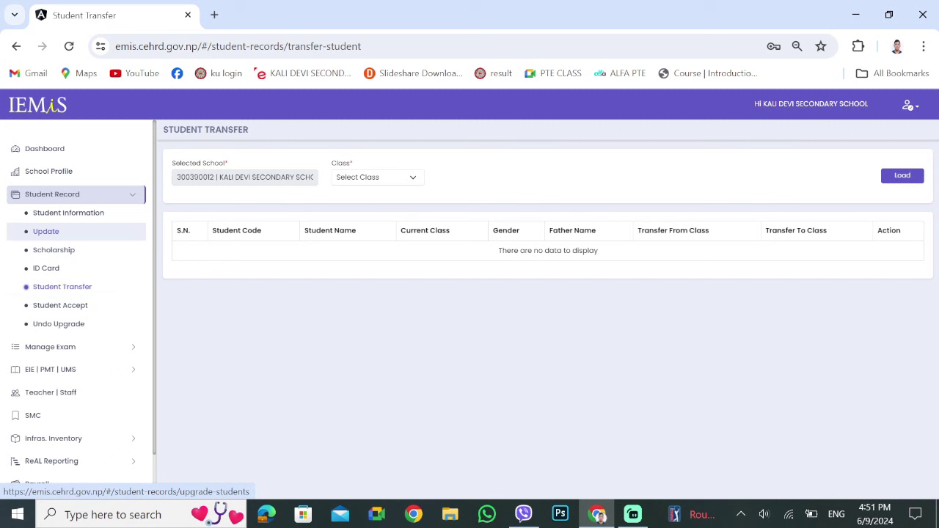
pyautogui.click(68, 212)
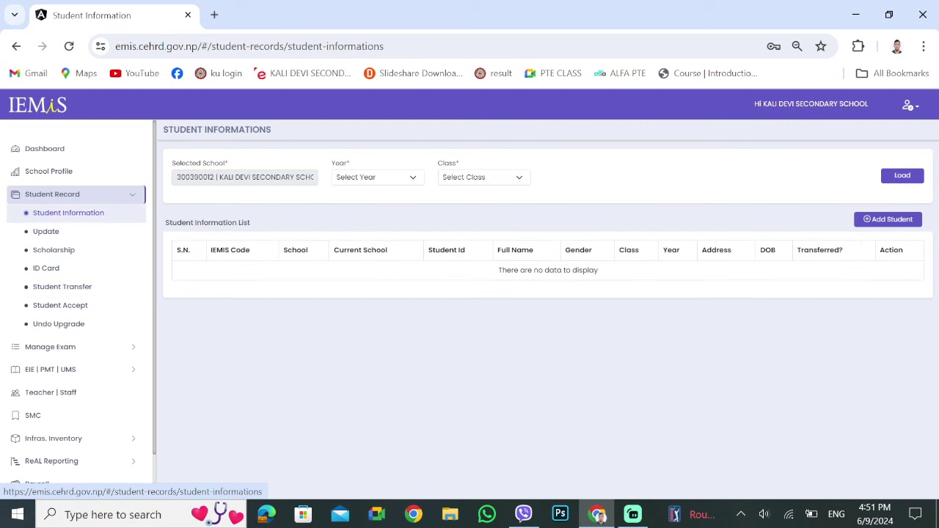
pyautogui.click(377, 177)
pyautogui.press('Down')
pyautogui.press('Down')
pyautogui.press('Down')
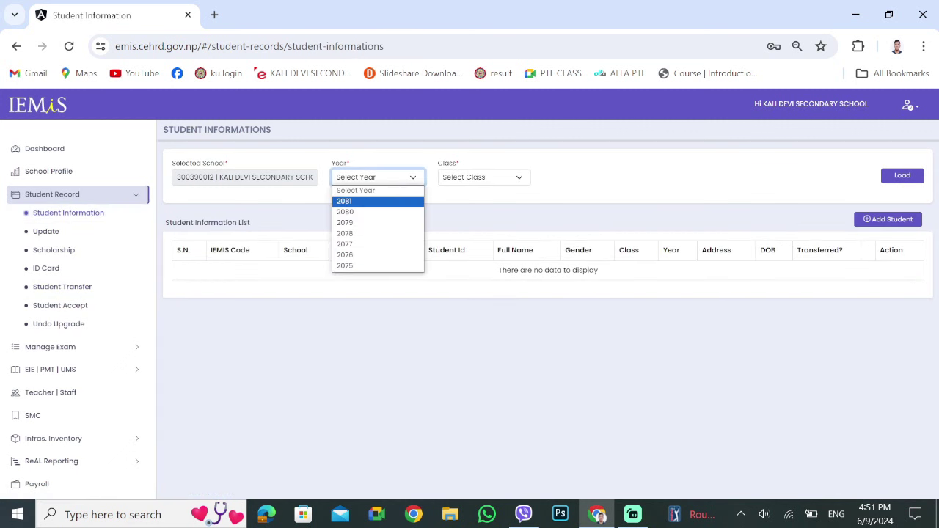
pyautogui.press('Up')
pyautogui.press('Return')
pyautogui.click(377, 177)
pyautogui.click(377, 201)
pyautogui.click(483, 177)
pyautogui.press('Return')
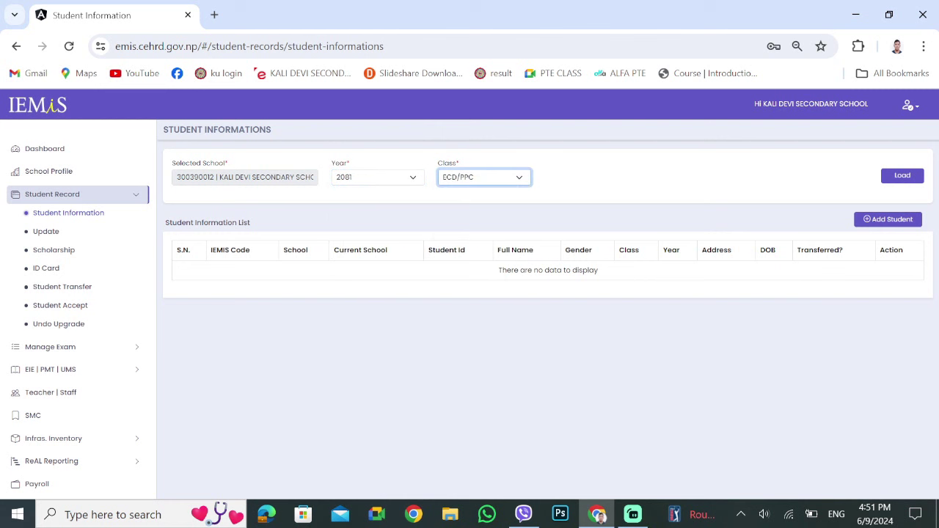
pyautogui.press('Tab')
pyautogui.press('Return')
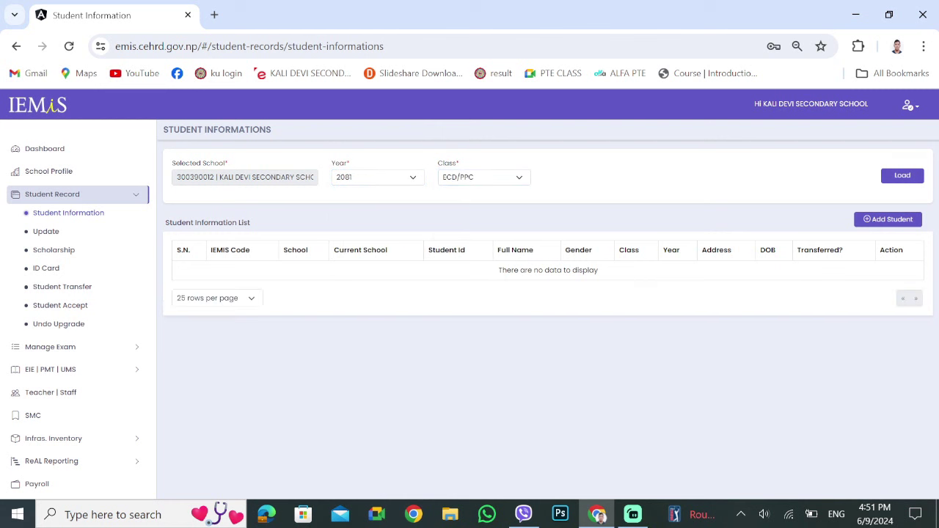
# - Load the 2081 student information list for class 6
pyautogui.click(377, 177)
pyautogui.click(483, 177)
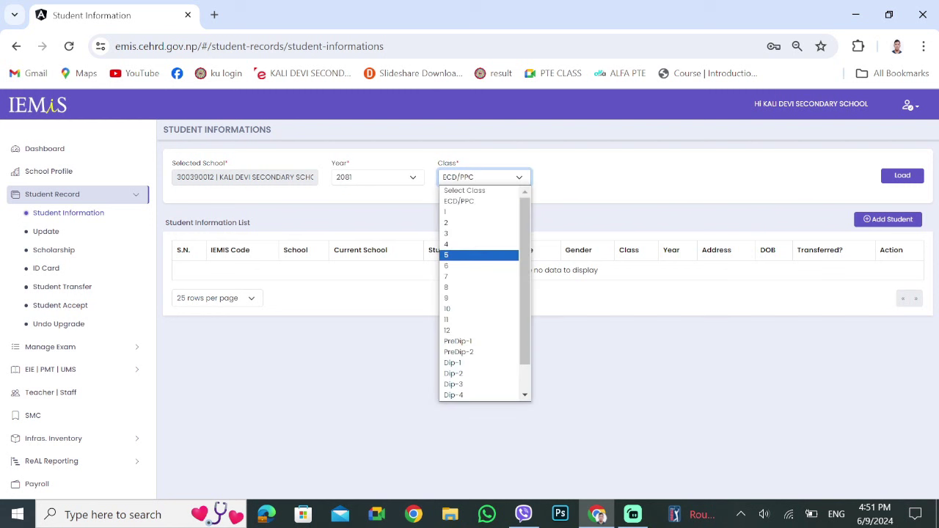
pyautogui.press('Return')
pyautogui.hotkey('alt', 'Down')
pyautogui.press('Down')
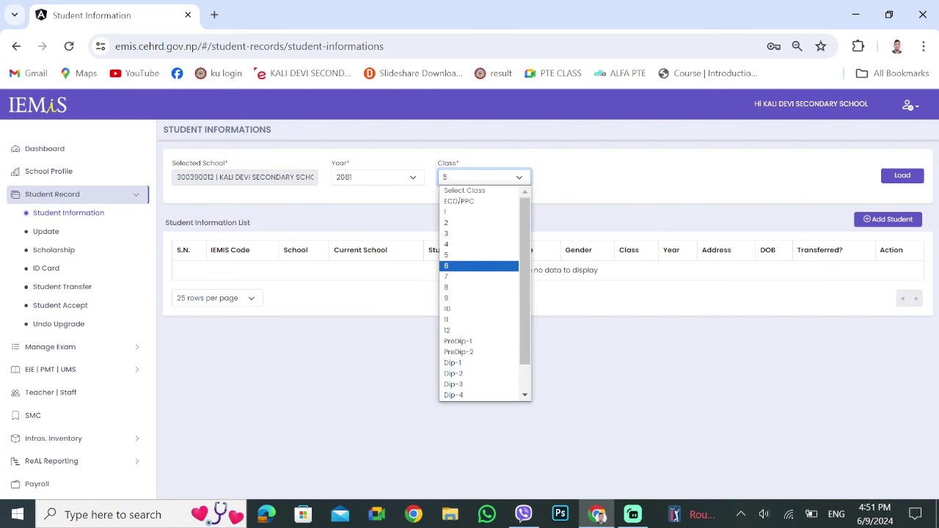
pyautogui.press('Return')
pyautogui.press('Tab')
pyautogui.press('Return')
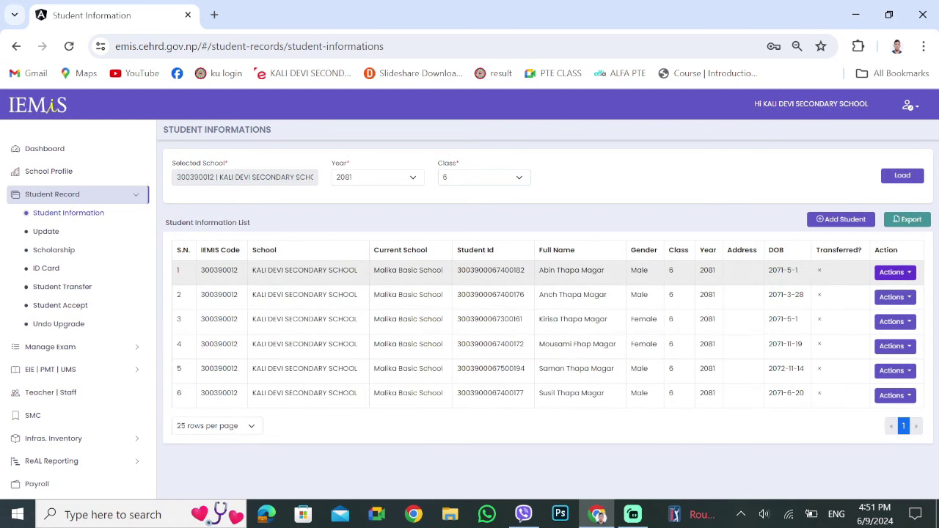
# - Open the first class 6 student's information for updating, review the fields, and close the form without saving
pyautogui.click(894, 272)
pyautogui.press('Return')
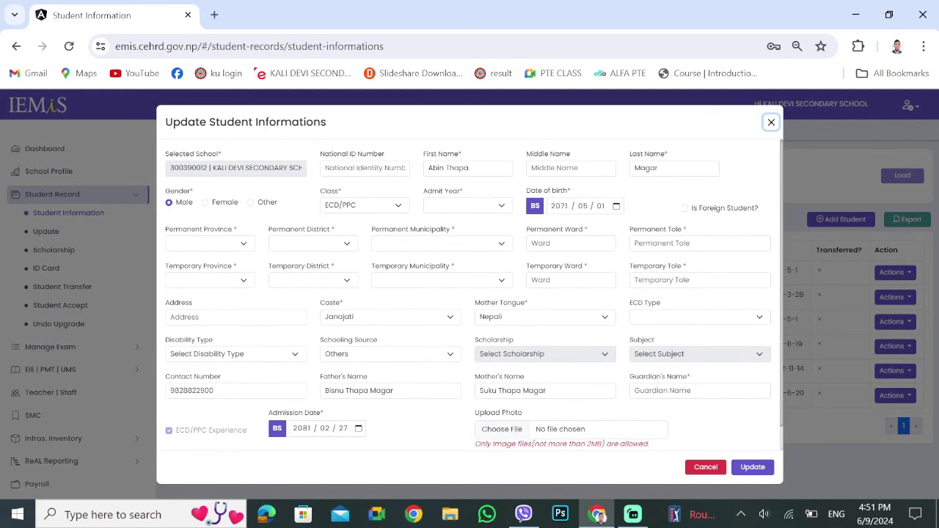
pyautogui.press('Escape')
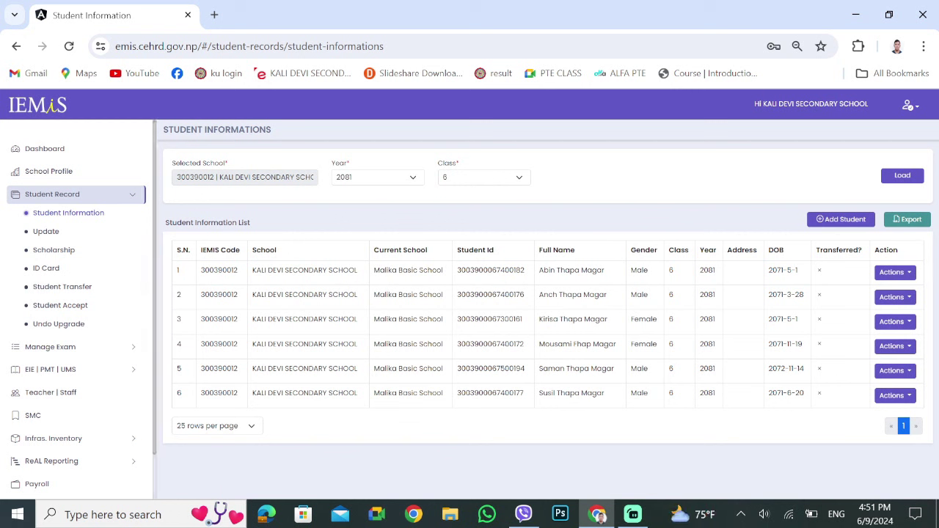
# - Visit the Student Transfer and student upgrade pages, and examine the class options available for a student transfer
pyautogui.click(62, 286)
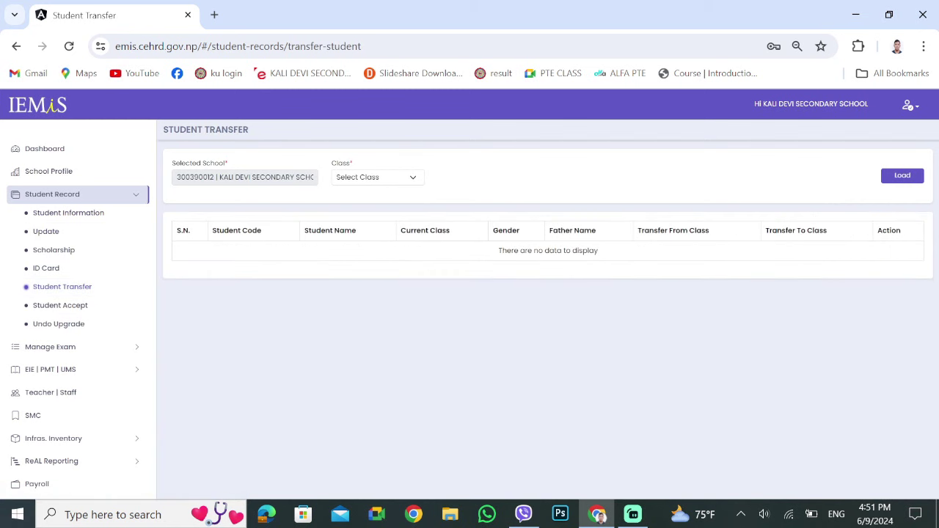
pyautogui.click(45, 231)
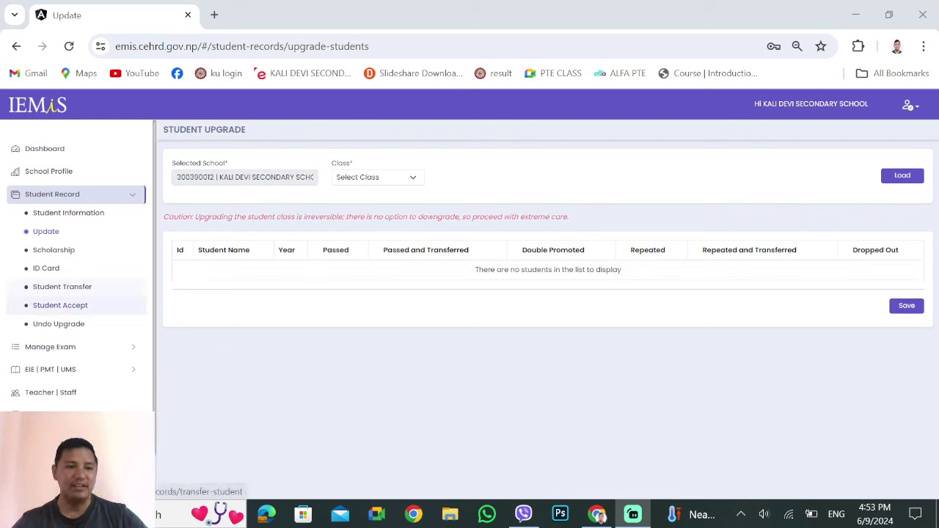
pyautogui.click(62, 287)
pyautogui.click(376, 176)
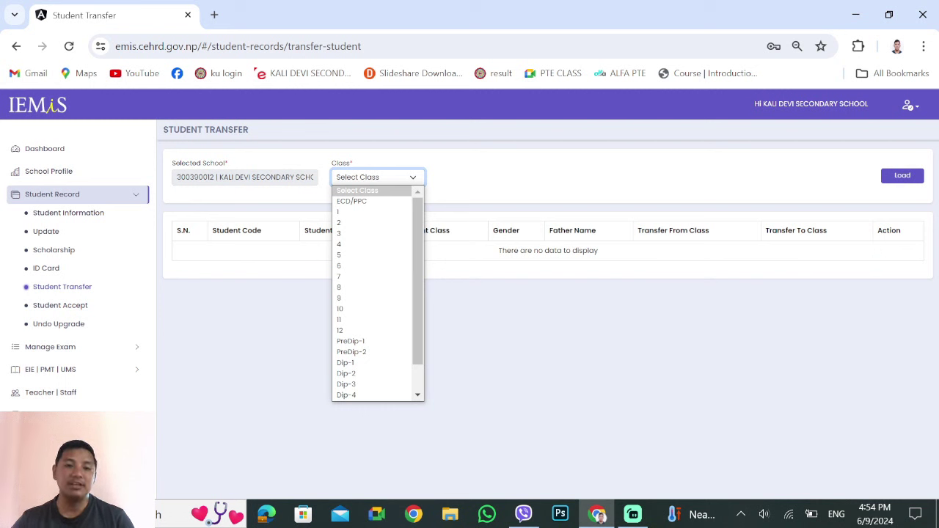
pyautogui.press('Escape')
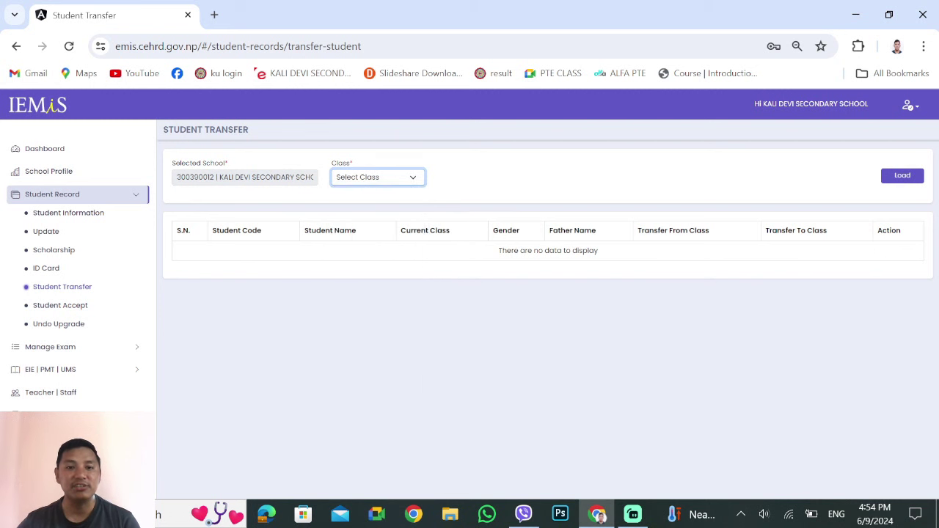
pyautogui.press('space')
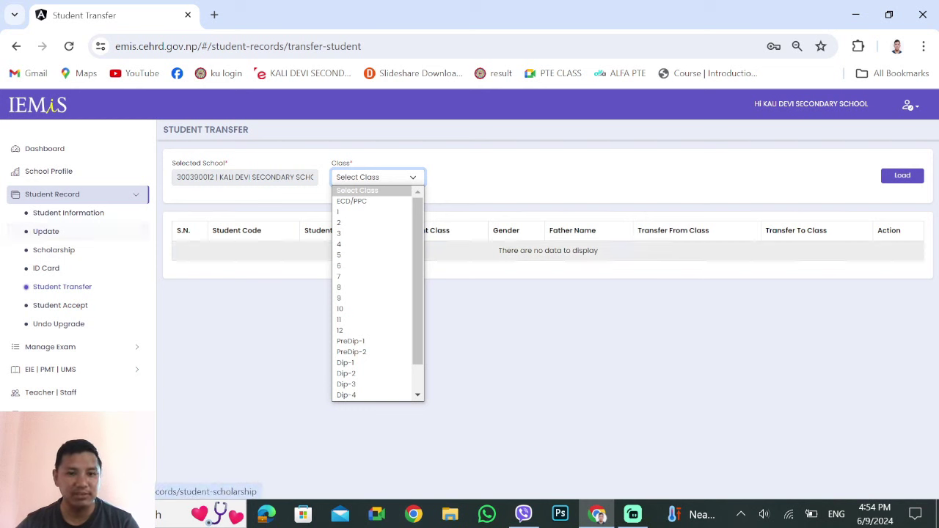
pyautogui.click(377, 177)
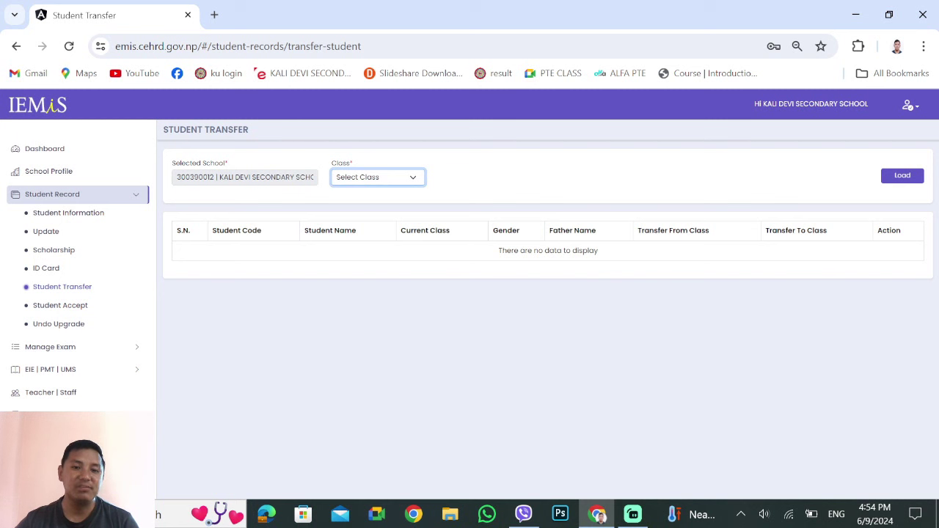
# - Load the class 10 students on the Student Transfer page
pyautogui.click(377, 176)
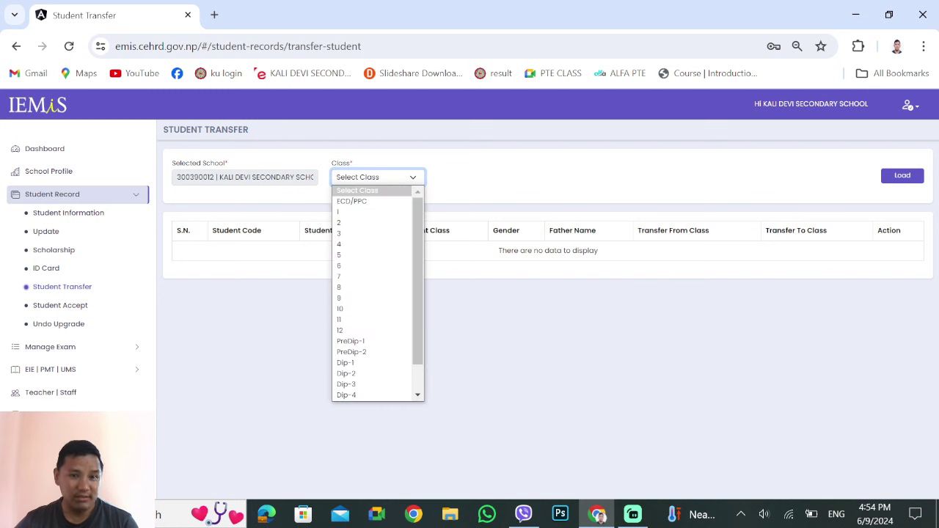
pyautogui.press('Down')
pyautogui.press('Down')
pyautogui.press('Down')
pyautogui.press('Down')
pyautogui.press('Down')
pyautogui.press('Down')
pyautogui.press('Down')
pyautogui.press('Down')
pyautogui.press('Down')
pyautogui.press('Down')
pyautogui.press('Down')
pyautogui.press('Return')
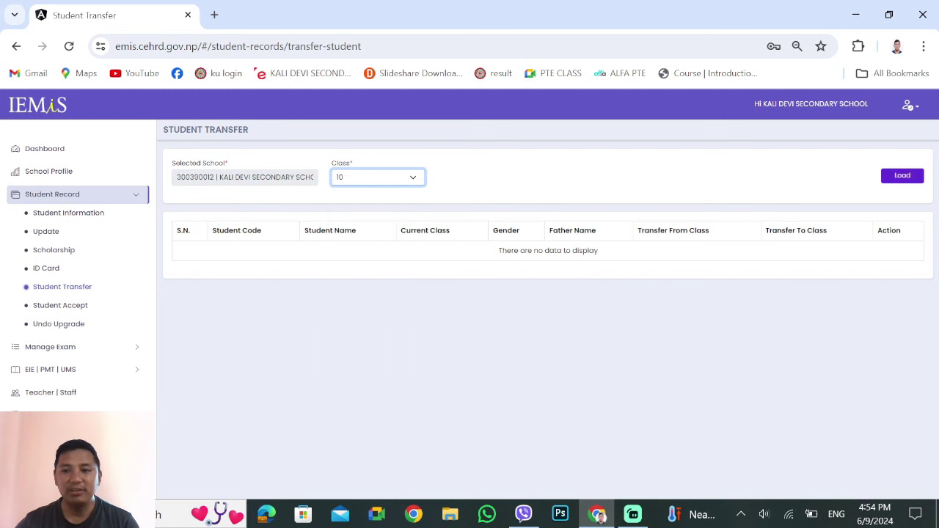
pyautogui.click(901, 175)
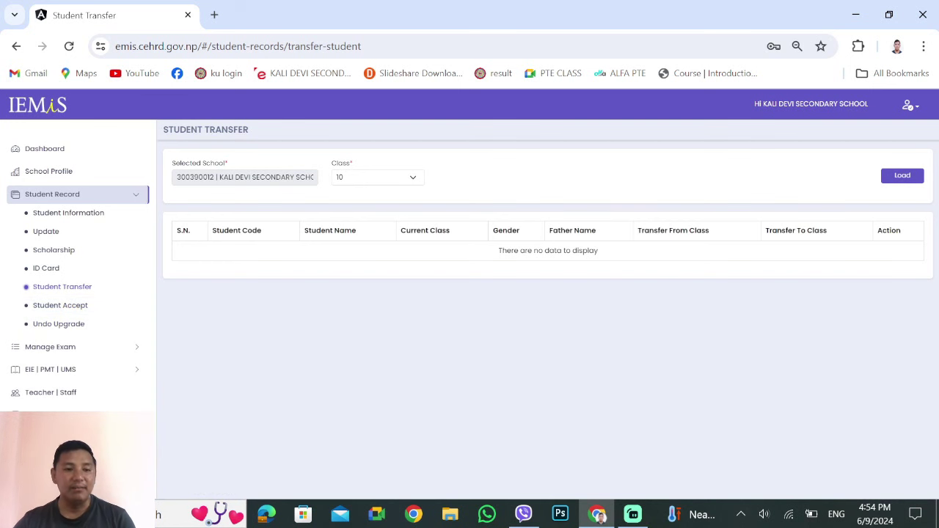
# - Open the Undo Upgrade page and activate the Student Registration No. field
pyautogui.click(58, 324)
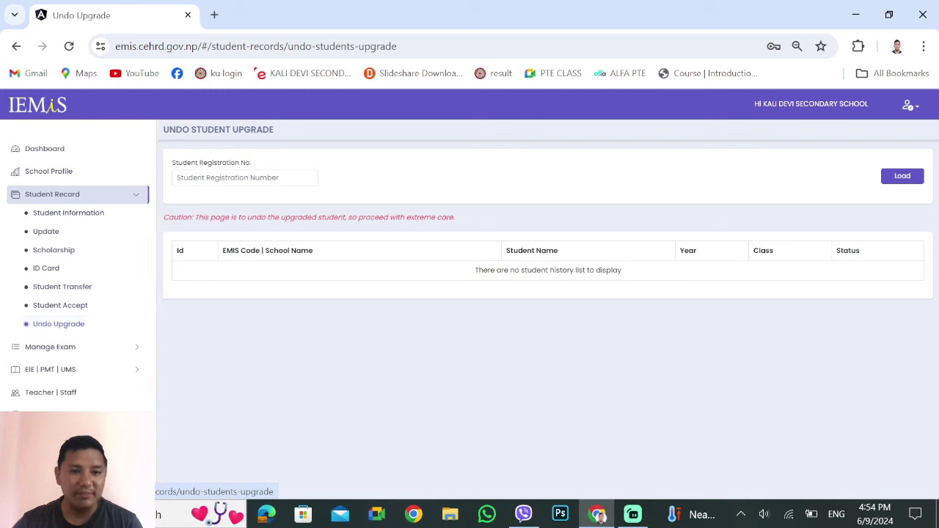
pyautogui.click(177, 178)
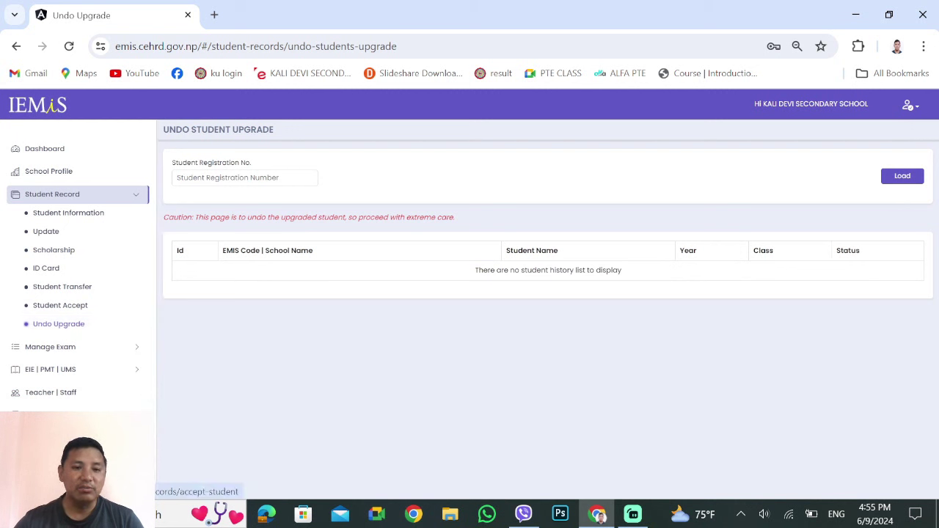
pyautogui.click(177, 178)
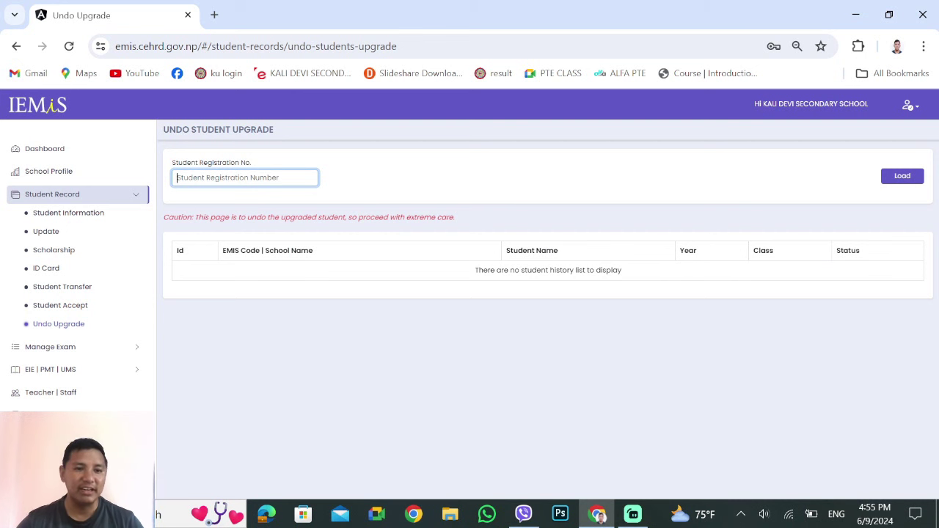
# - Load the year 2080 ECD/PPC students on the Student Information page
pyautogui.click(68, 212)
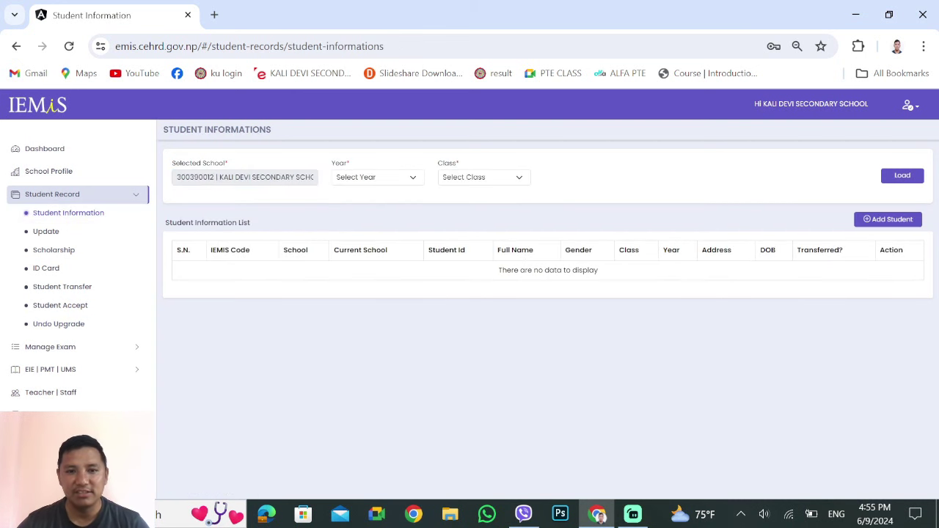
pyautogui.click(377, 176)
pyautogui.click(377, 212)
pyautogui.click(483, 176)
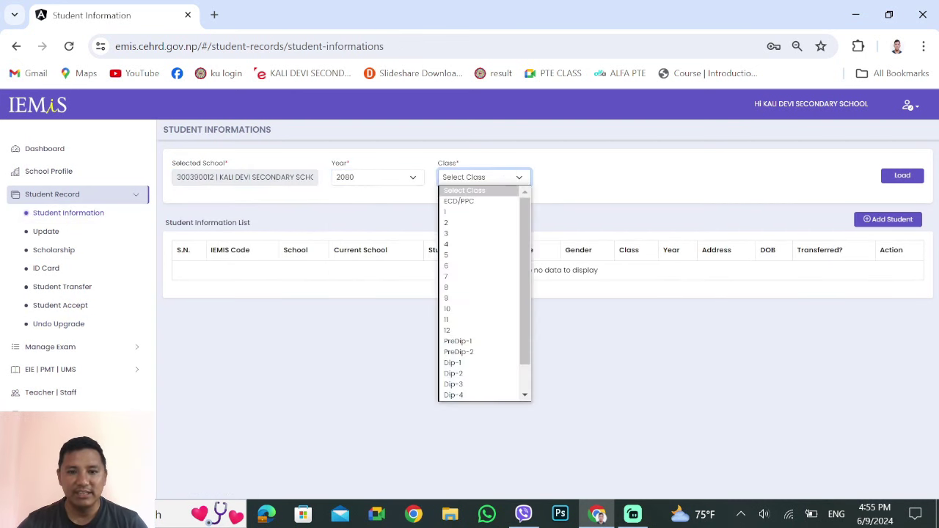
pyautogui.click(445, 244)
pyautogui.click(483, 177)
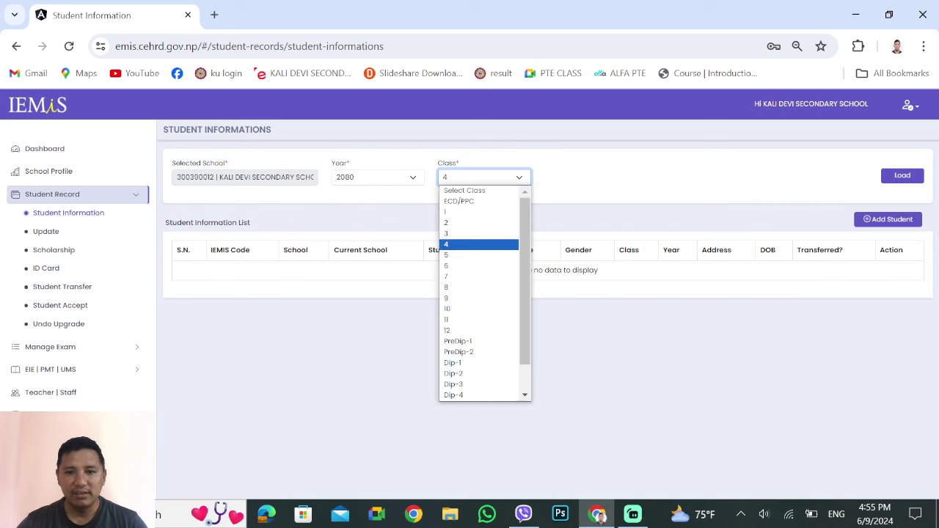
pyautogui.click(458, 201)
pyautogui.click(901, 175)
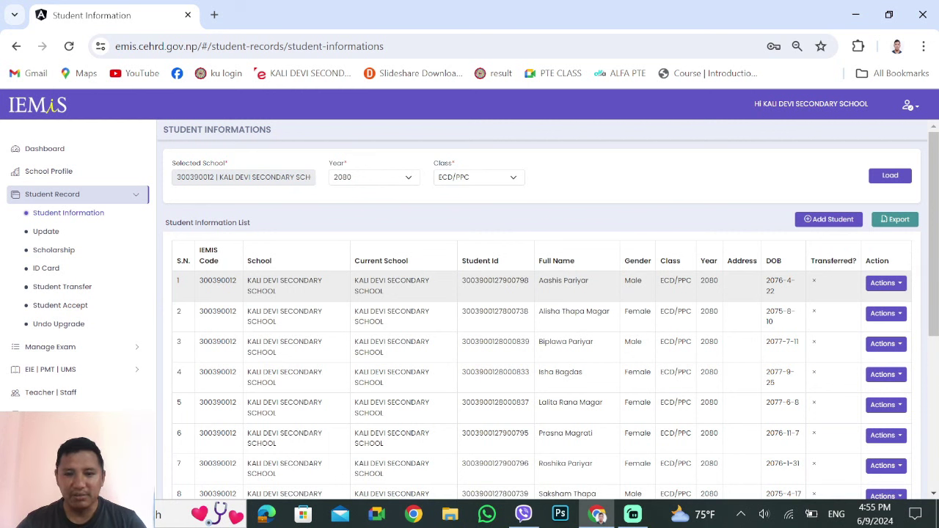
# - Copy the first ECD/PPC student's ID and load that student's history on the Undo Upgrade page
pyautogui.moveTo(462, 280); pyautogui.dragTo(530, 280)
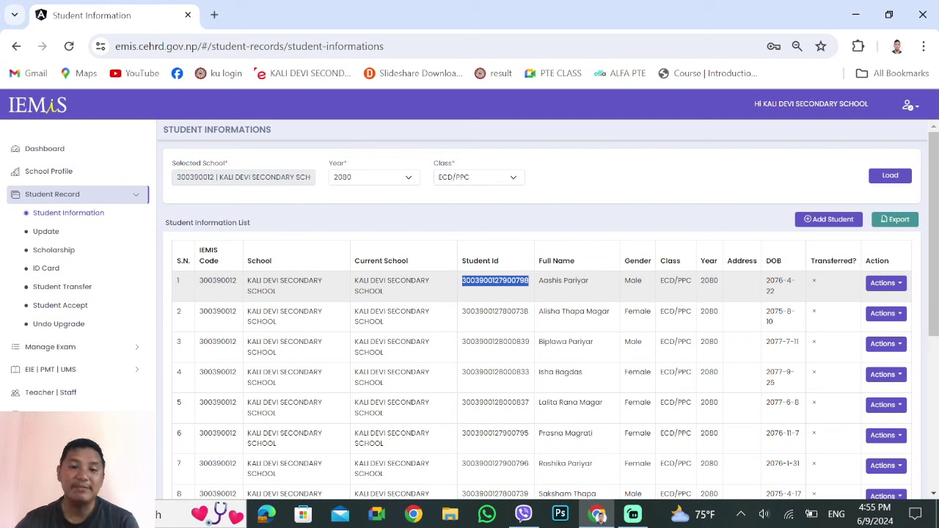
pyautogui.rightClick(484, 292)
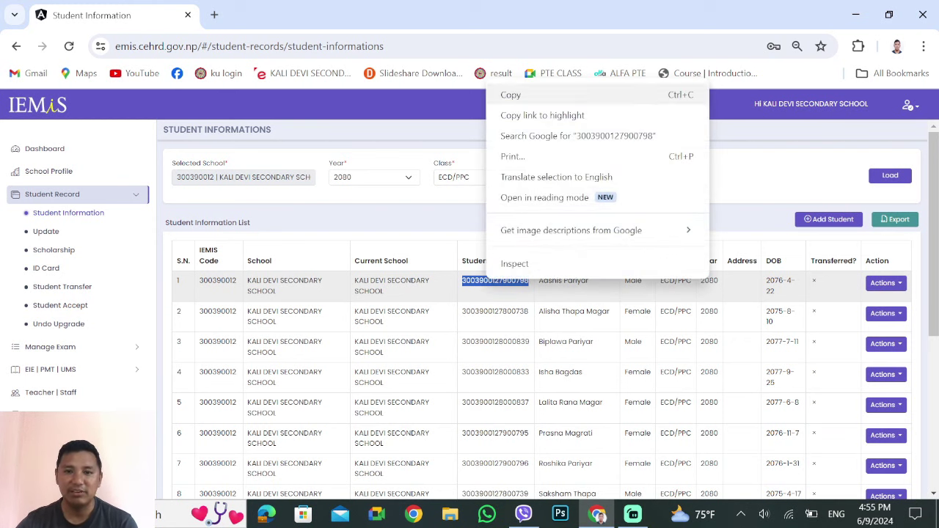
pyautogui.click(513, 94)
pyautogui.click(59, 323)
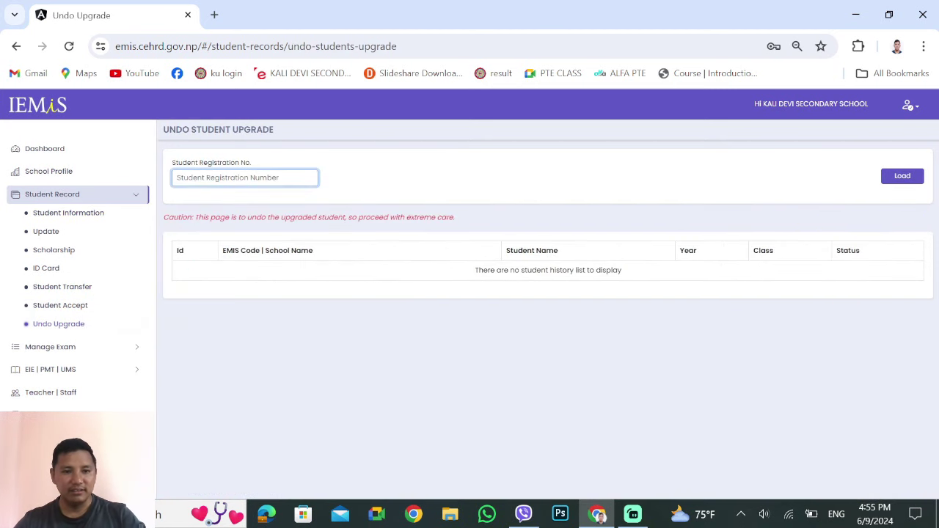
pyautogui.hotkey('ctrl', 'v')
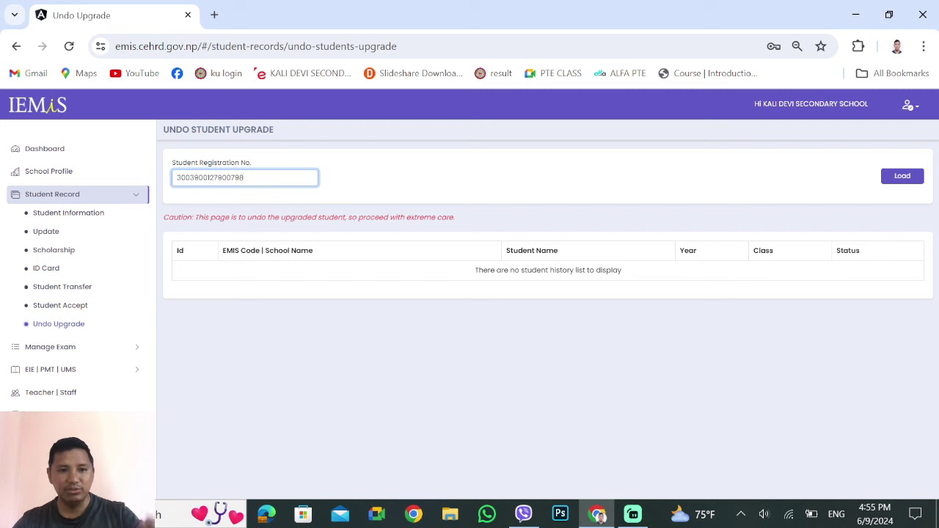
pyautogui.click(901, 176)
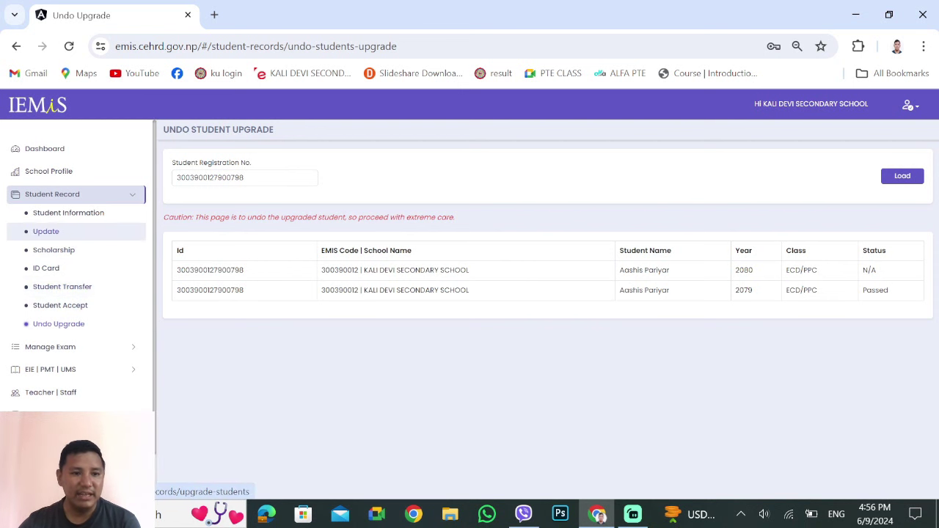
# - Load the class 1 students on the student upgrade page and save them all as Passed
pyautogui.click(46, 231)
pyautogui.click(376, 177)
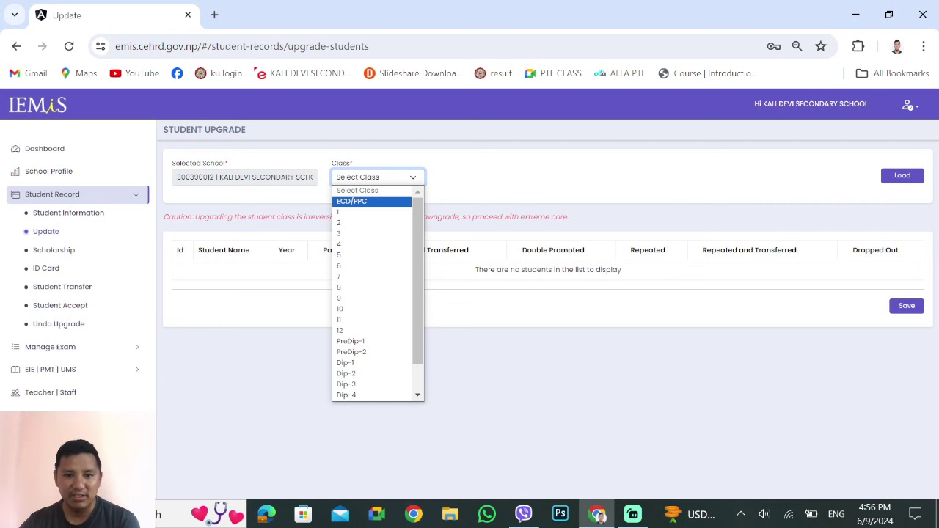
pyautogui.click(371, 212)
pyautogui.click(902, 176)
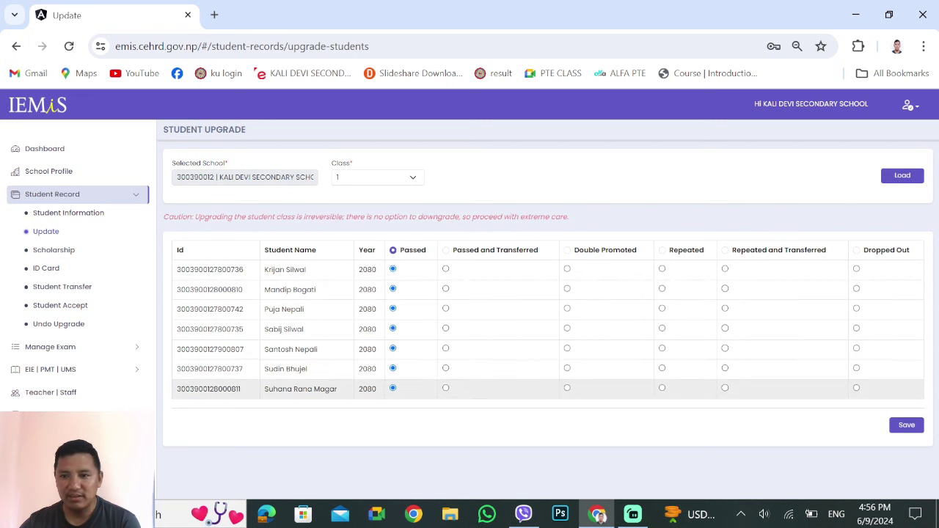
pyautogui.click(907, 425)
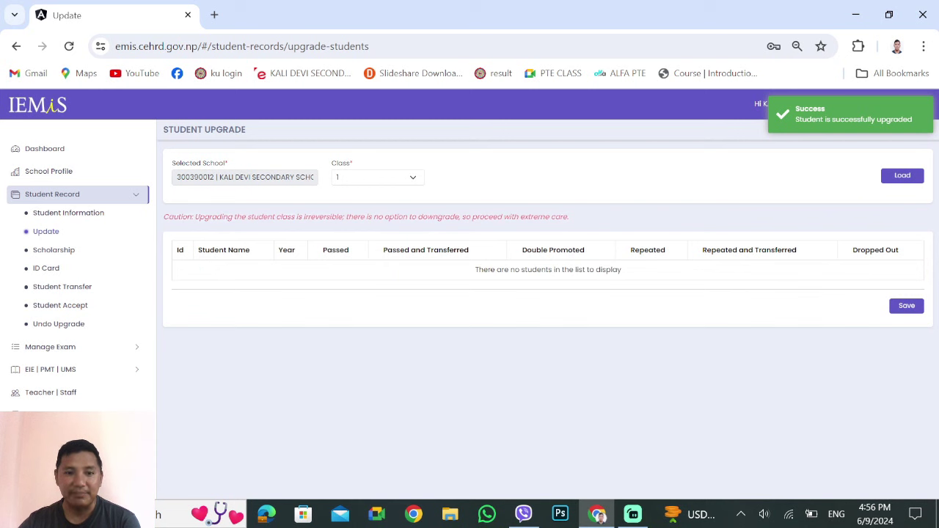
pyautogui.click(62, 286)
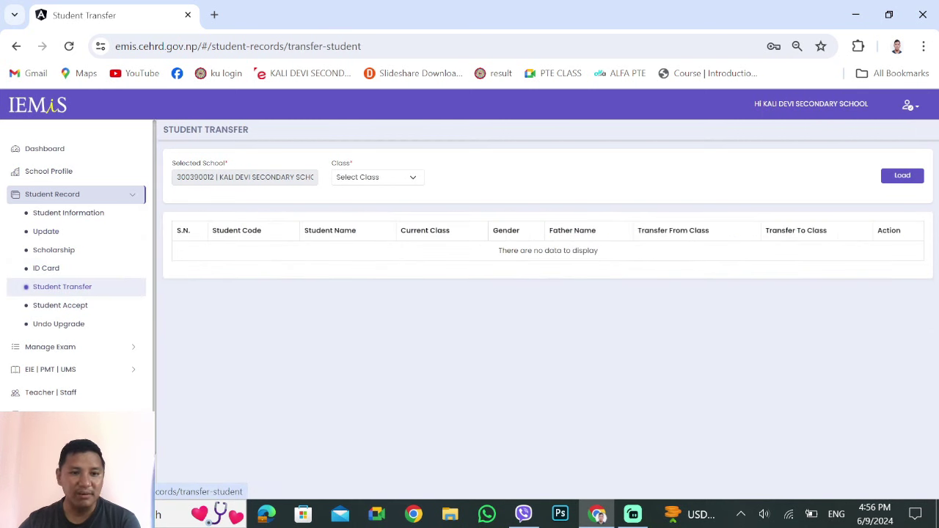
pyautogui.click(58, 323)
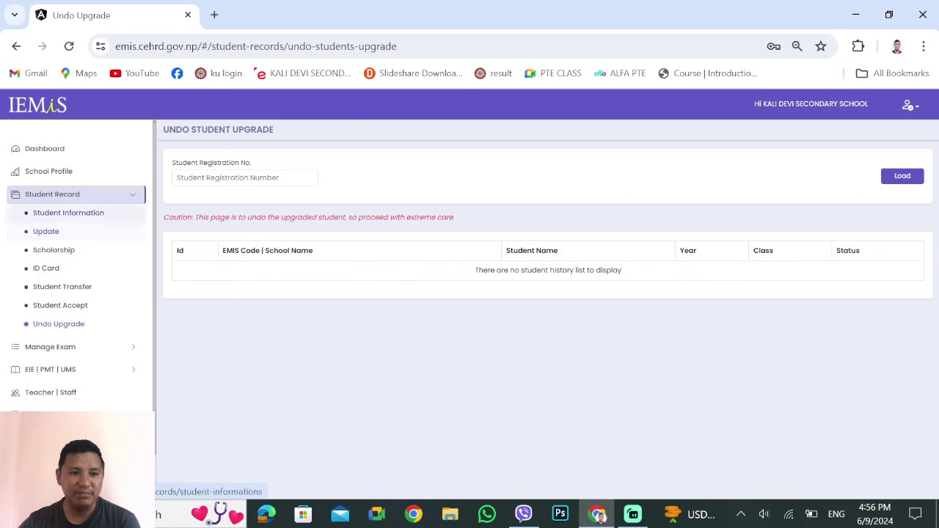
pyautogui.click(44, 231)
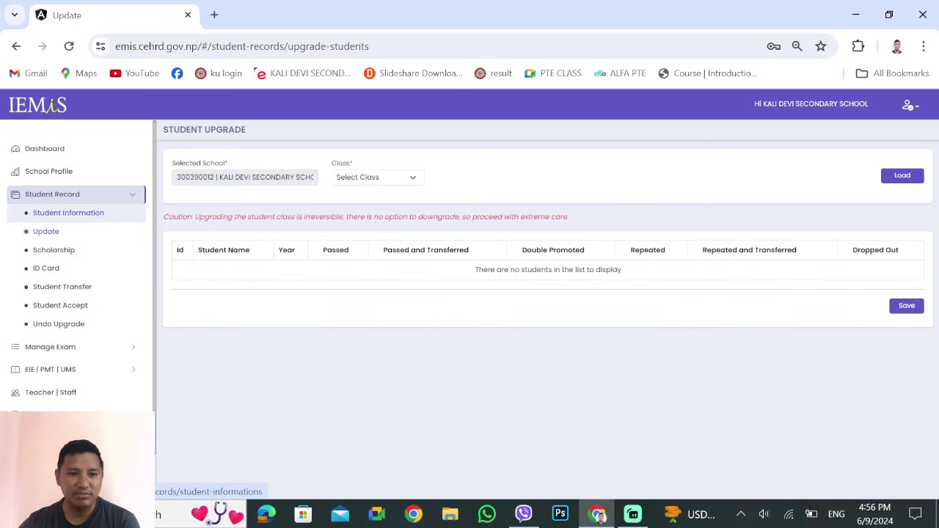
# - Load the year 2080 class 1 students on the Student Information page
pyautogui.click(66, 213)
pyautogui.click(377, 177)
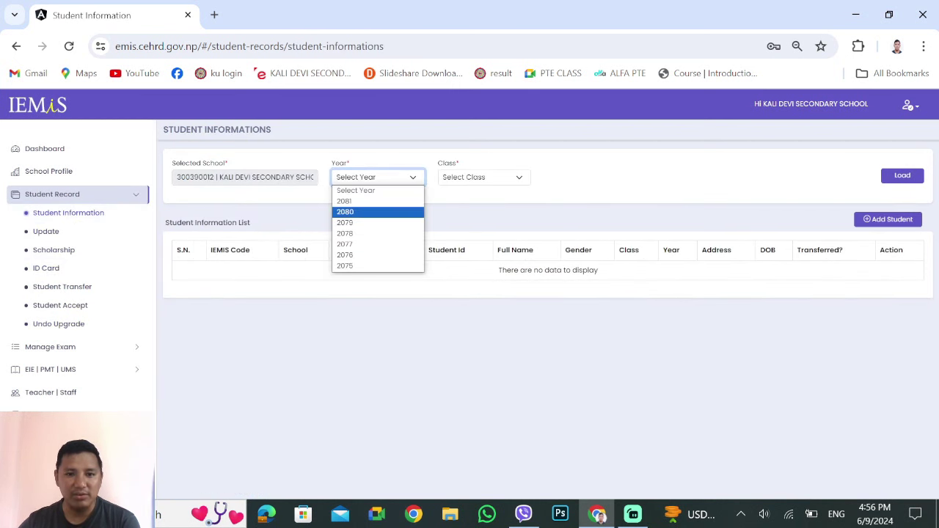
pyautogui.click(345, 211)
pyautogui.click(484, 176)
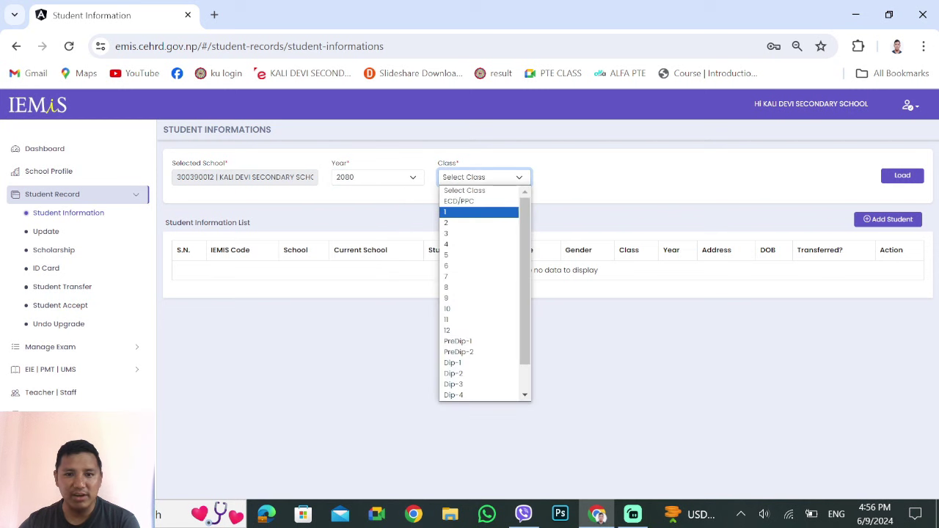
pyautogui.click(454, 213)
pyautogui.click(902, 175)
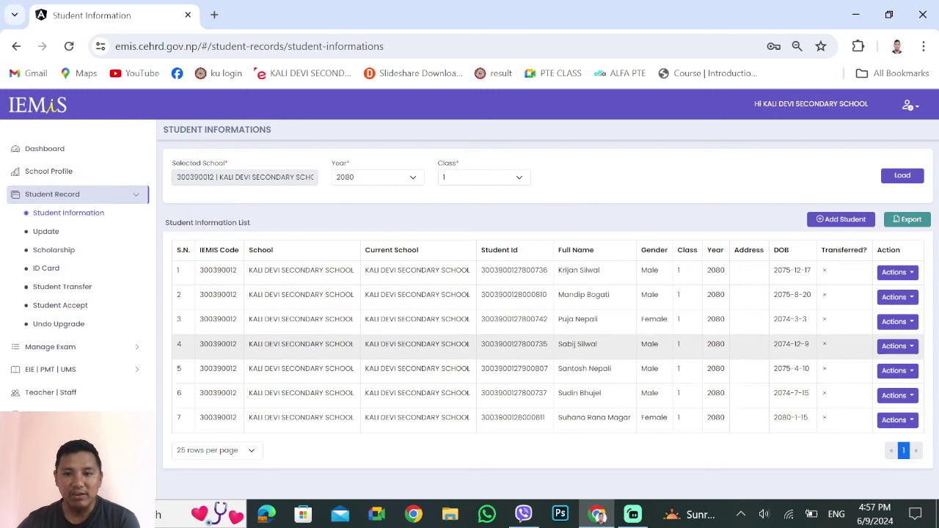
# - Change the class filter to 2 and load that class's student list for year 2080
pyautogui.click(374, 176)
pyautogui.click(374, 177)
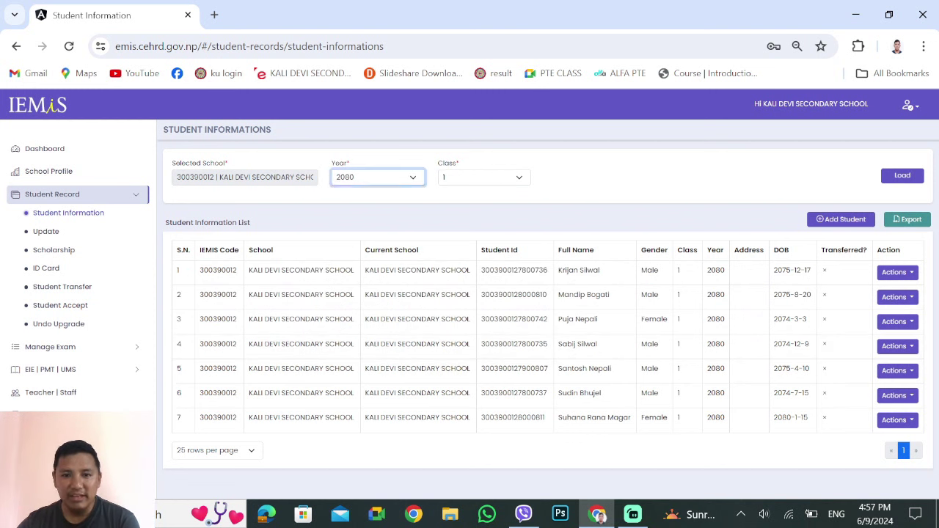
pyautogui.click(484, 177)
pyautogui.click(478, 222)
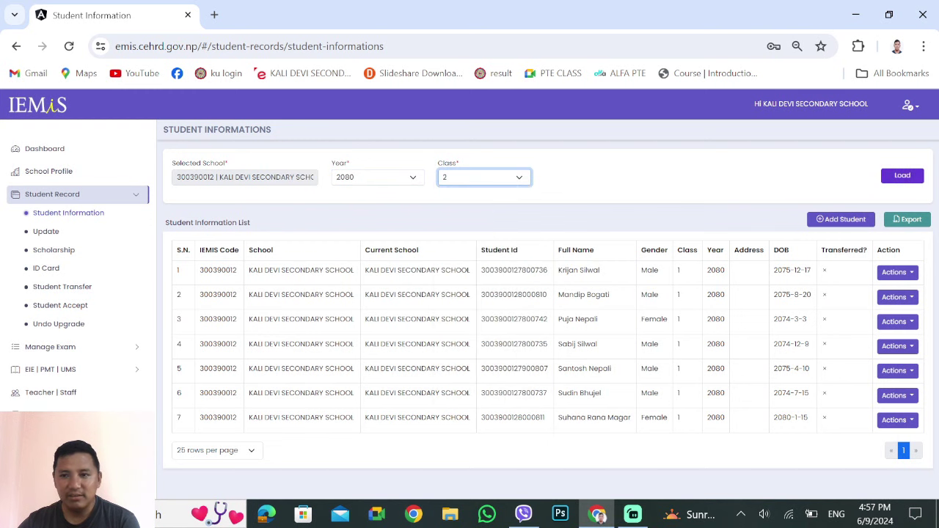
pyautogui.click(902, 175)
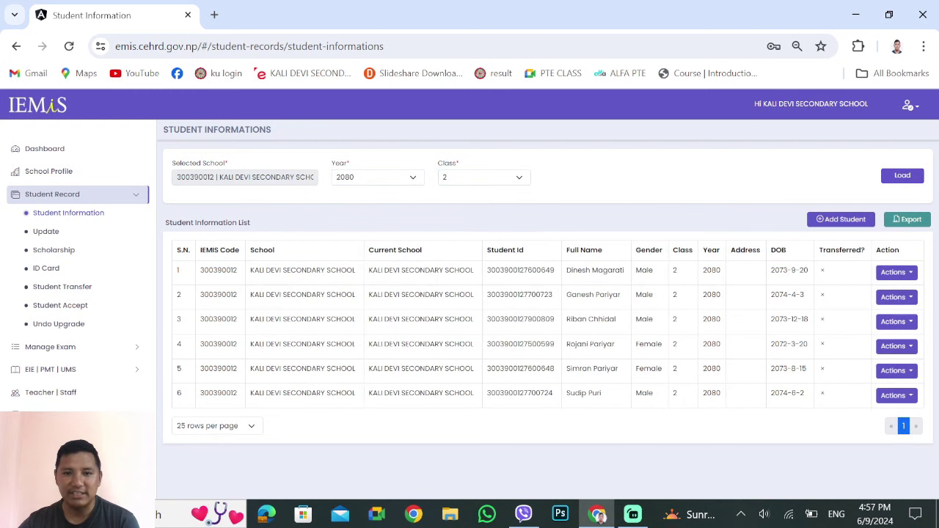
# - Reload the class 1 student list and copy the first student's ID
pyautogui.click(484, 177)
pyautogui.click(478, 209)
pyautogui.click(902, 175)
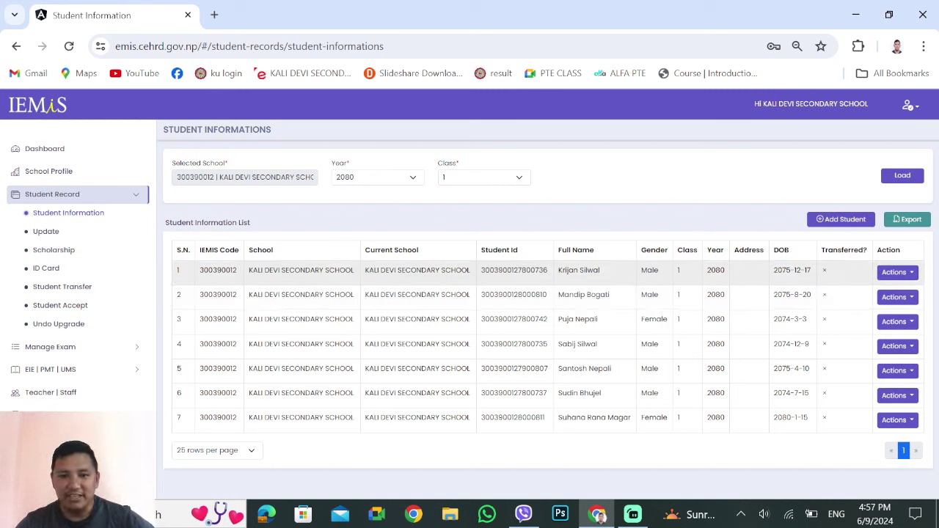
pyautogui.moveTo(481, 270); pyautogui.dragTo(548, 270)
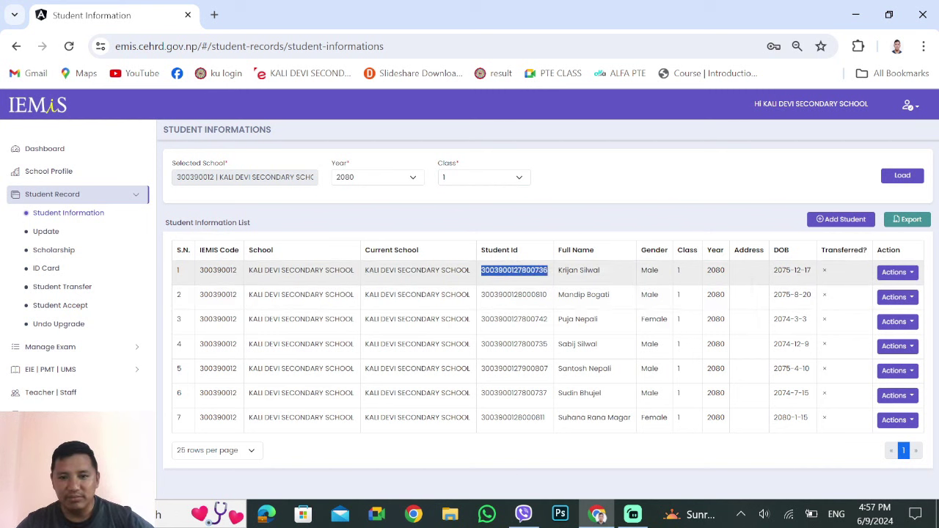
pyautogui.rightClick(528, 272)
pyautogui.click(548, 286)
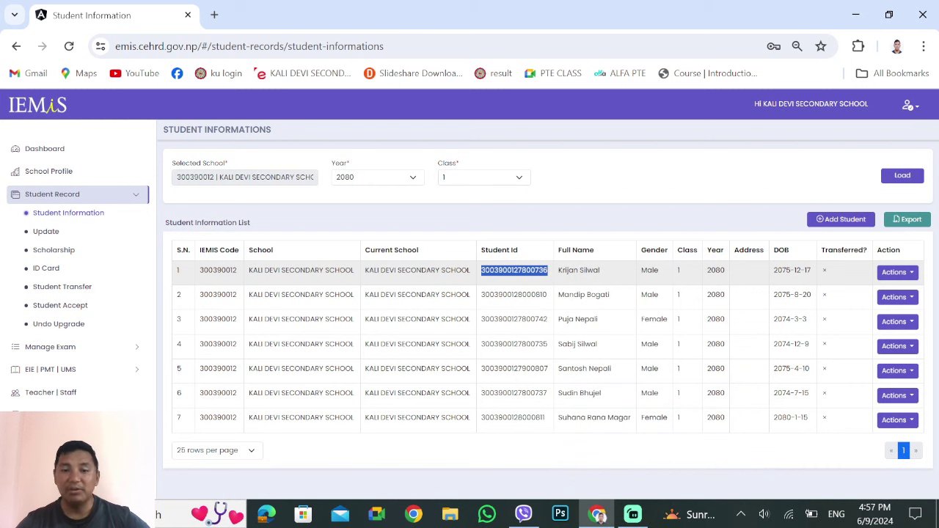
# - Load the student's history on the Undo Upgrade page using the copied registration number
pyautogui.click(59, 323)
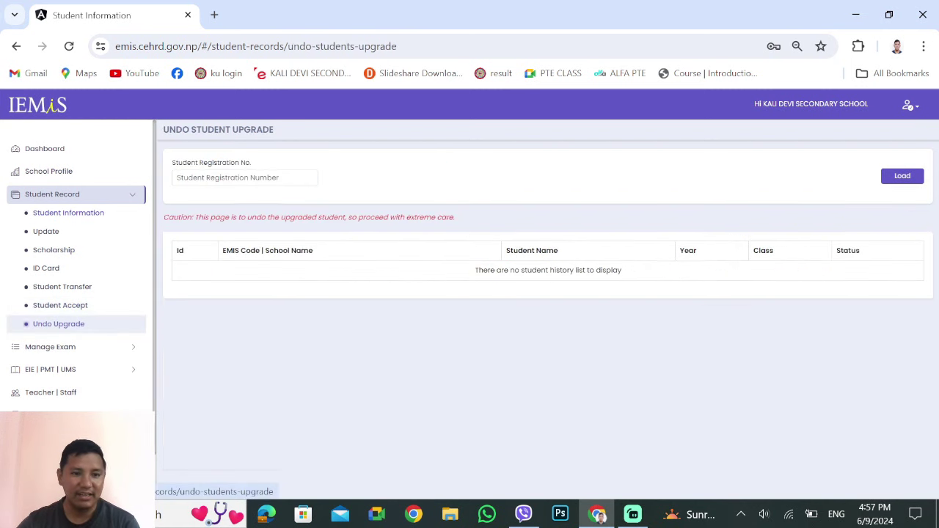
pyautogui.rightClick(250, 182)
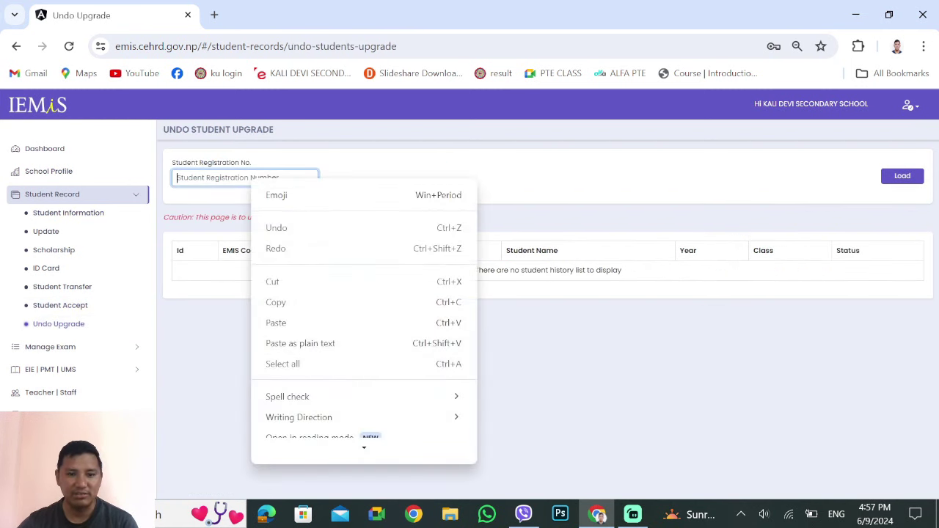
pyautogui.click(275, 322)
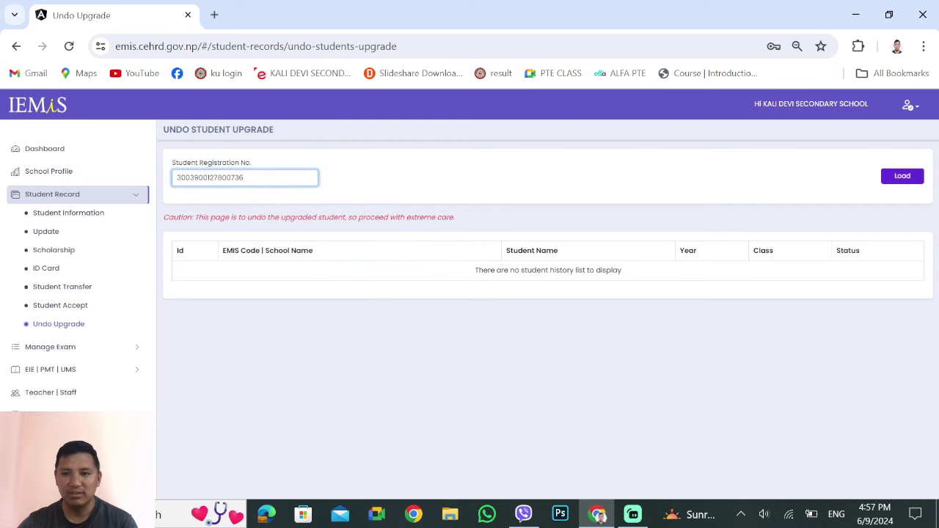
pyautogui.click(902, 176)
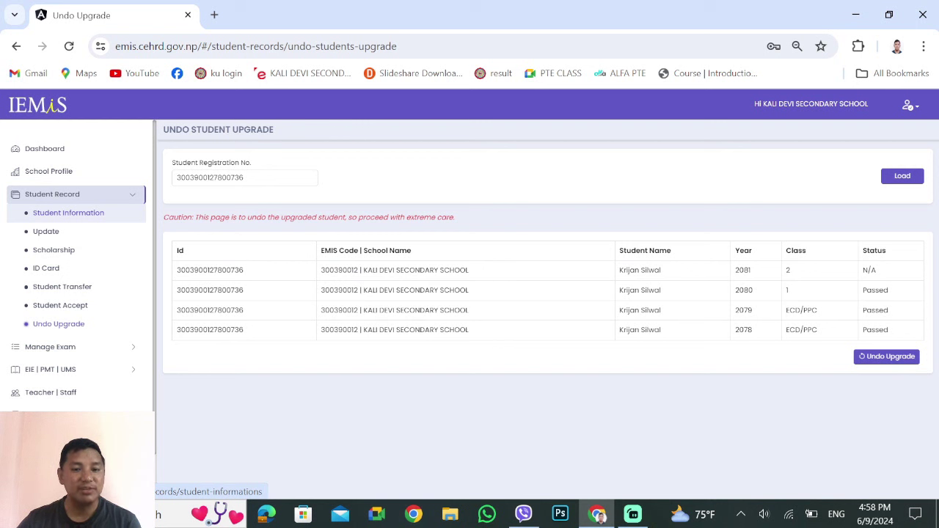
# - Reload the history for the same student registration number
pyautogui.moveTo(245, 177); pyautogui.dragTo(176, 178)
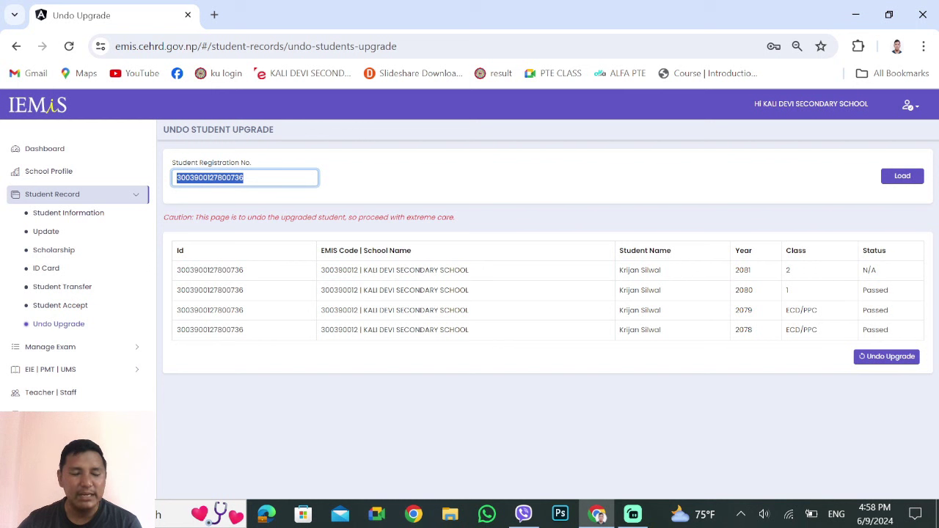
pyautogui.press('Tab')
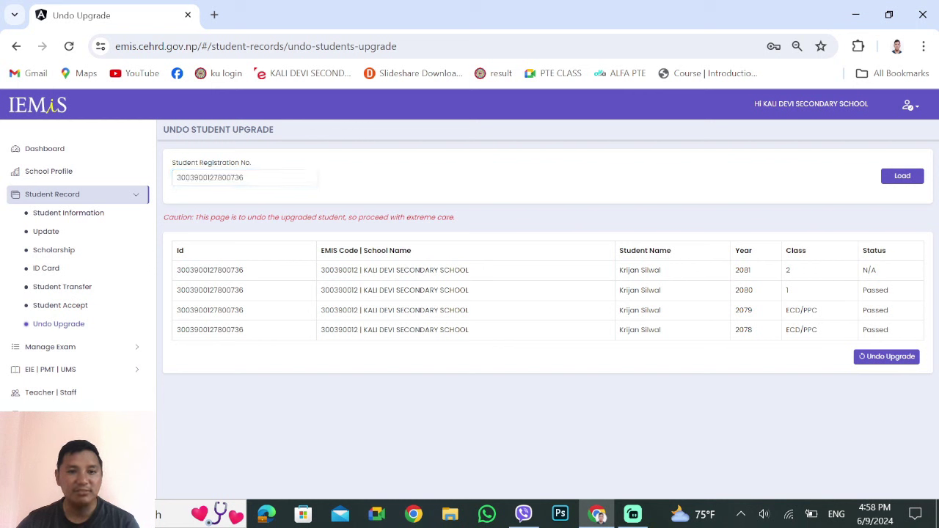
pyautogui.press('Tab')
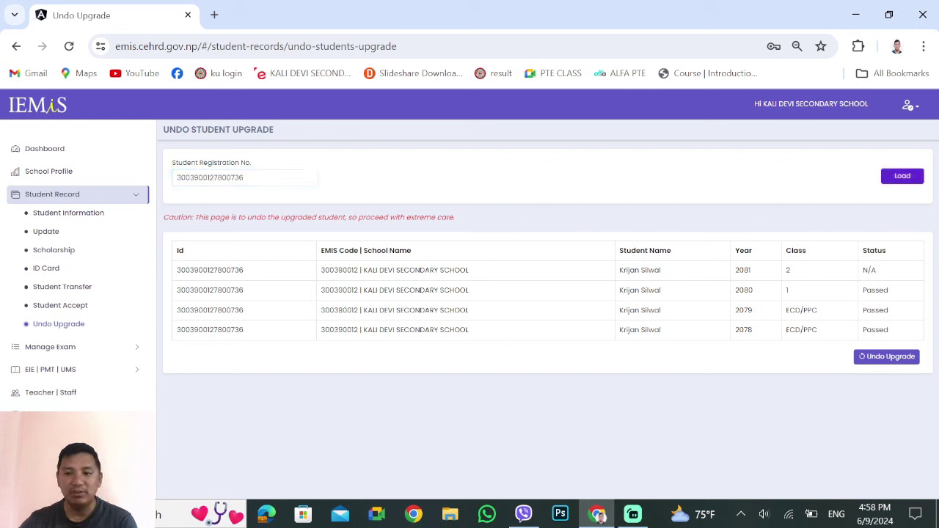
pyautogui.press('Return')
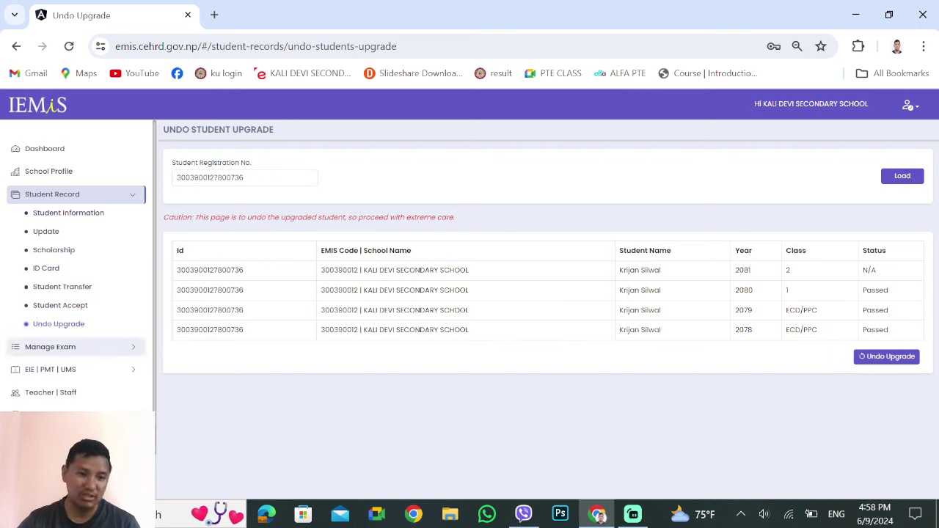
# - Load the class 2 students on the Student Transfer page
pyautogui.click(63, 286)
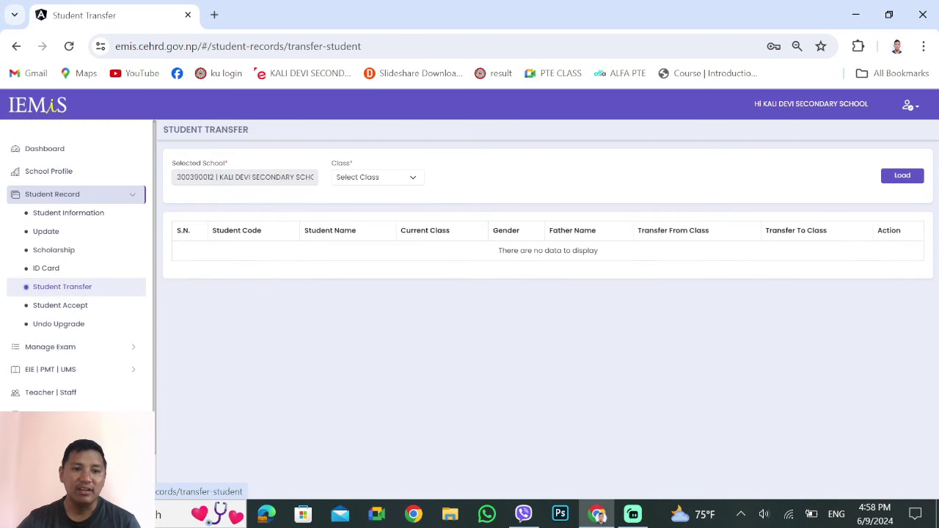
pyautogui.click(374, 177)
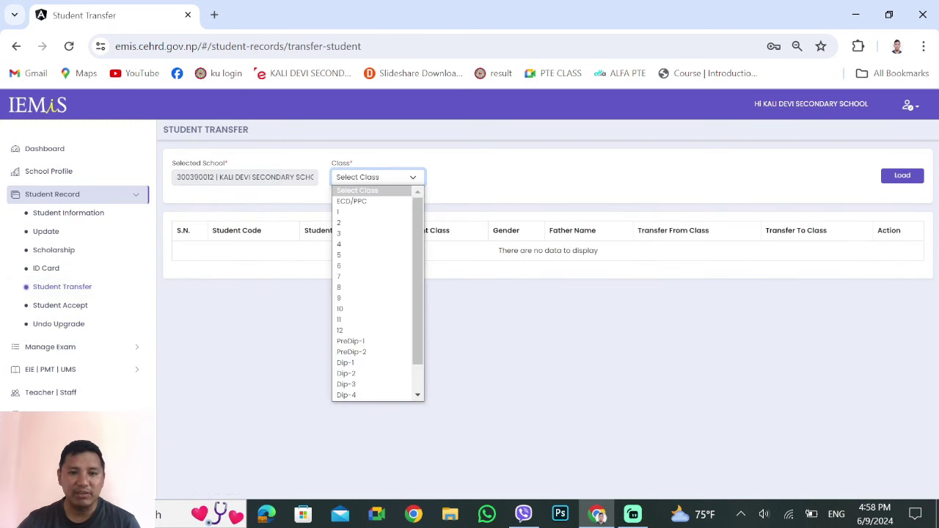
pyautogui.click(371, 223)
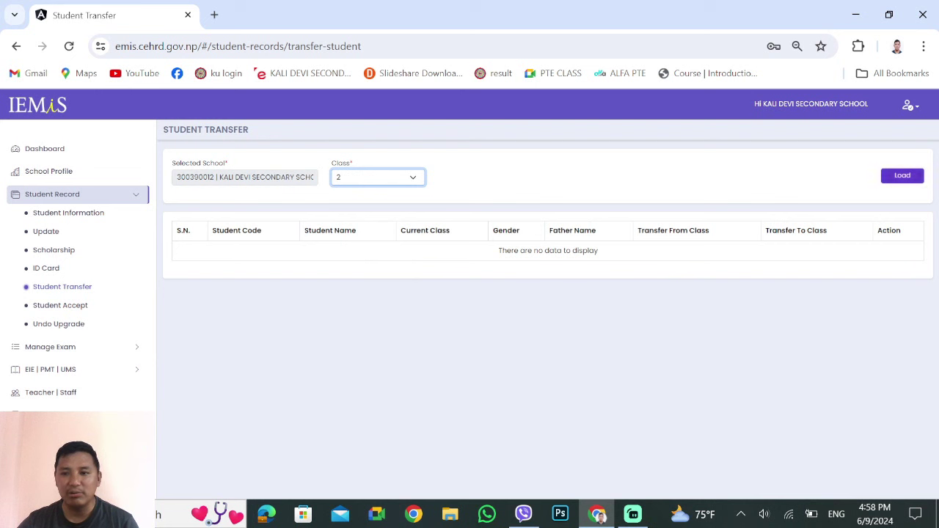
pyautogui.click(902, 175)
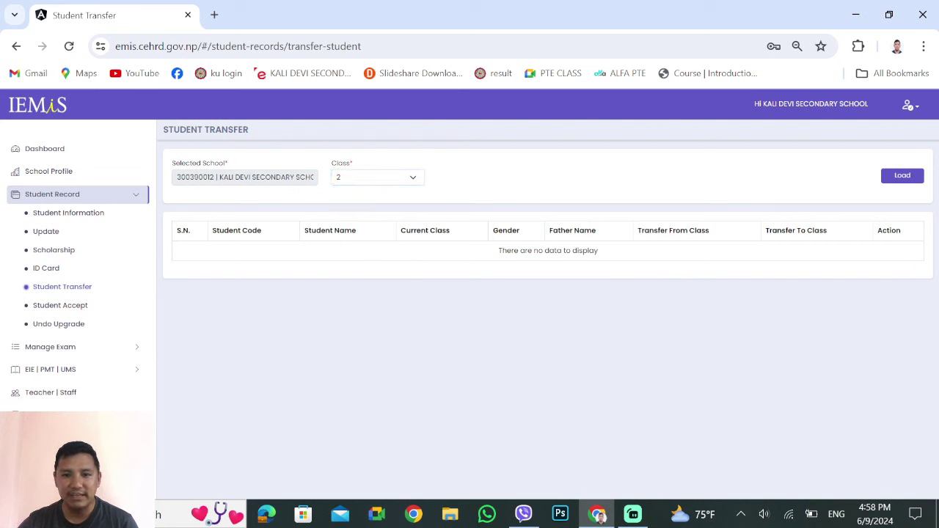
# - Load the transfer list for class ECD/PPC, followed by the one for class 5
pyautogui.click(374, 176)
pyautogui.click(371, 201)
pyautogui.click(902, 176)
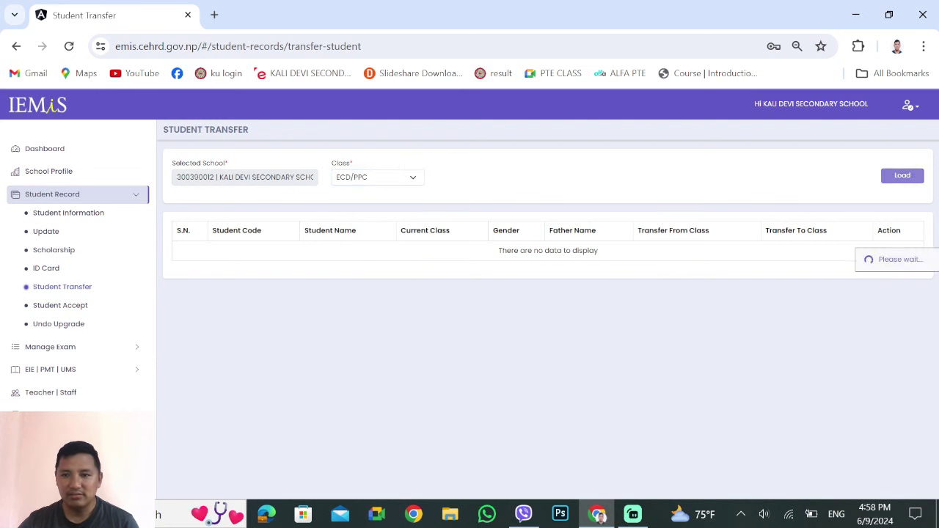
pyautogui.click(374, 177)
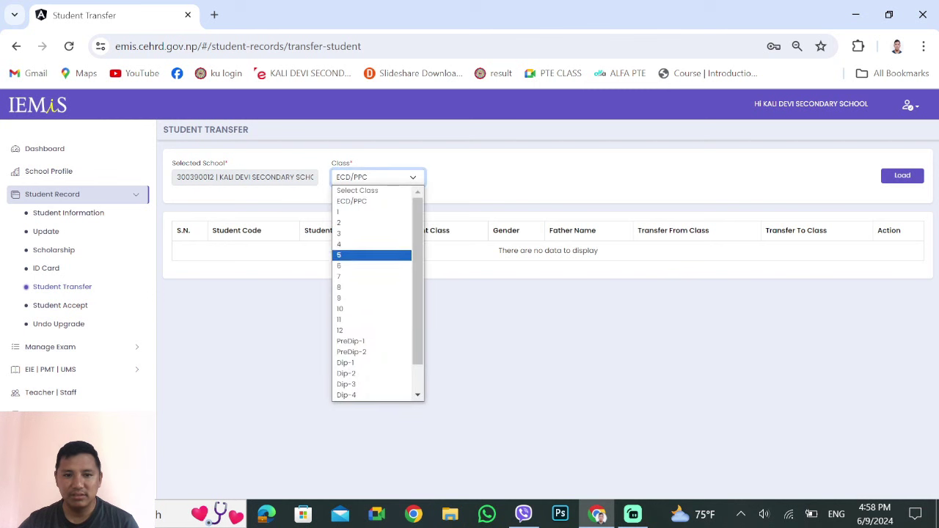
pyautogui.click(372, 254)
pyautogui.click(902, 176)
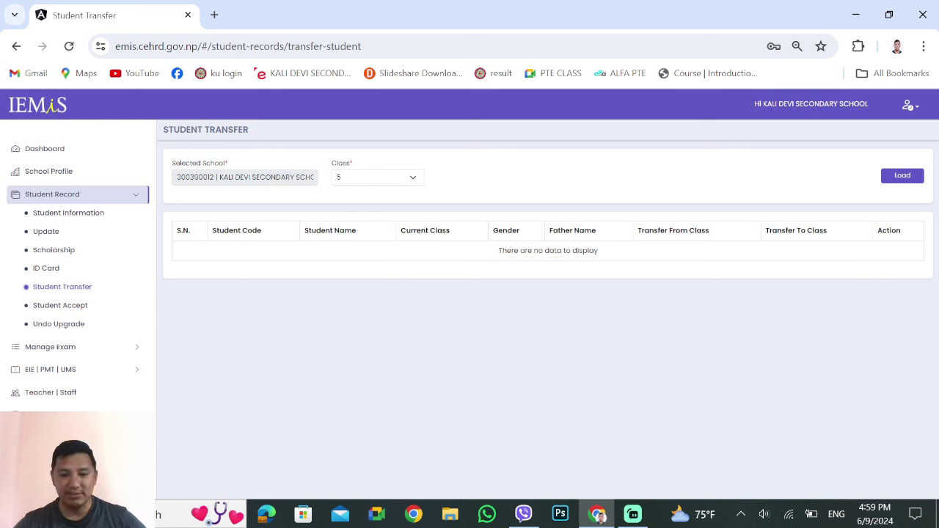
# - Switch to File Explorer
pyautogui.click(449, 514)
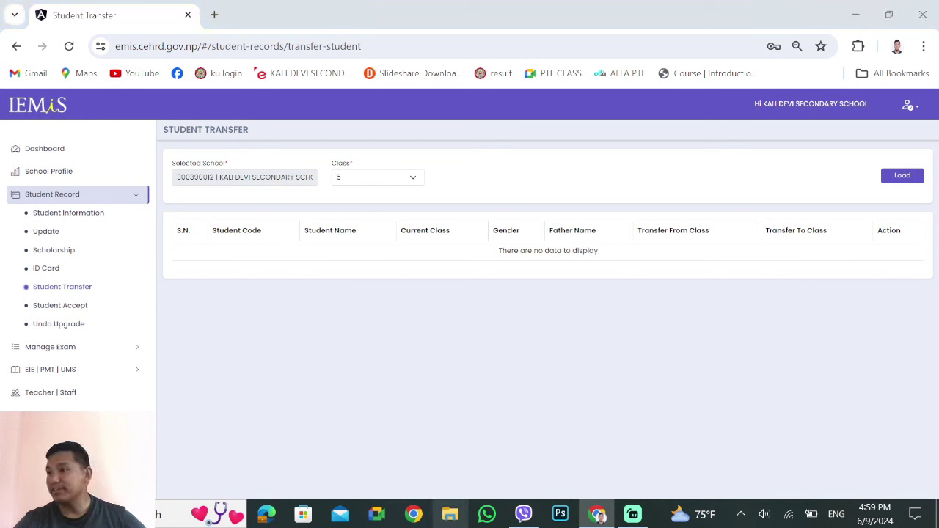